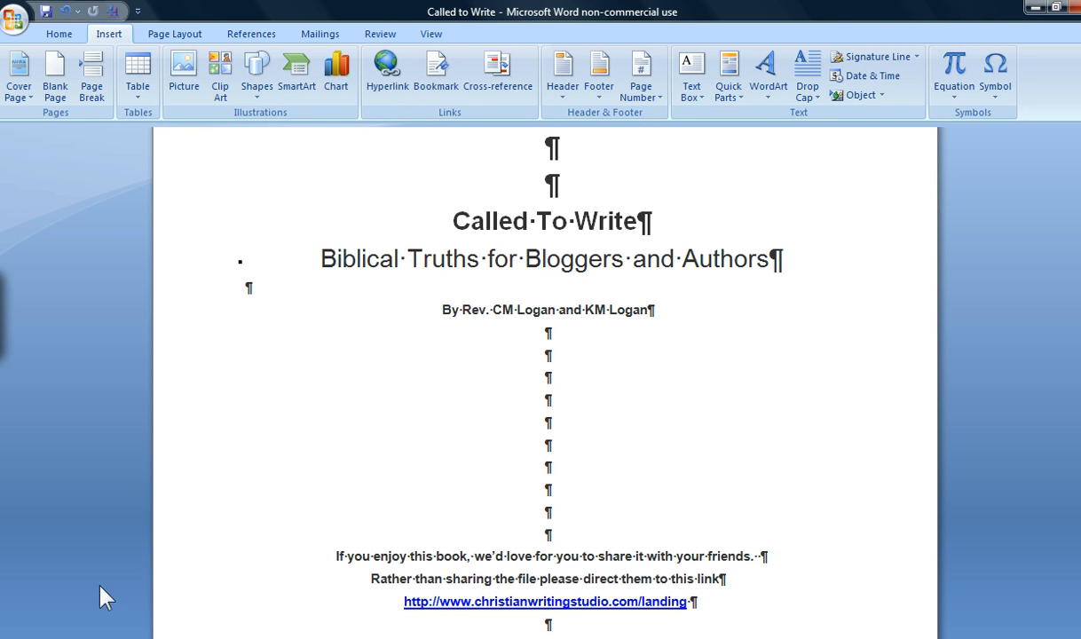
Review the book's title page and the list of Challenge chapters on the contents page.
scroll(299, 415, down, 2)
scroll(299, 420, down, 10)
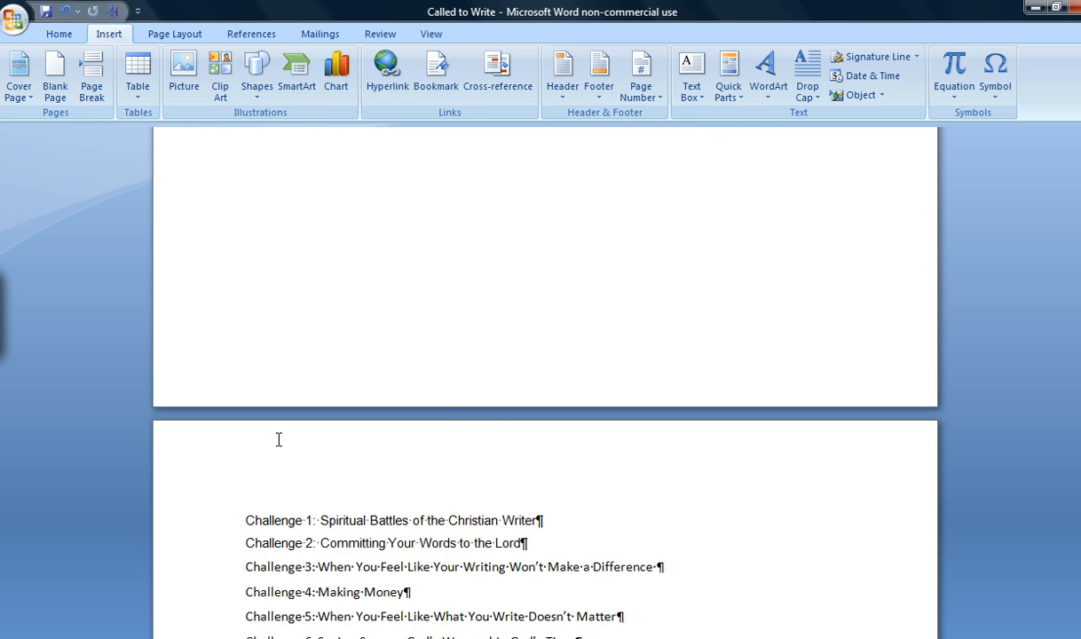
scroll(279, 440, down, 2)
scroll(279, 440, down, 2)
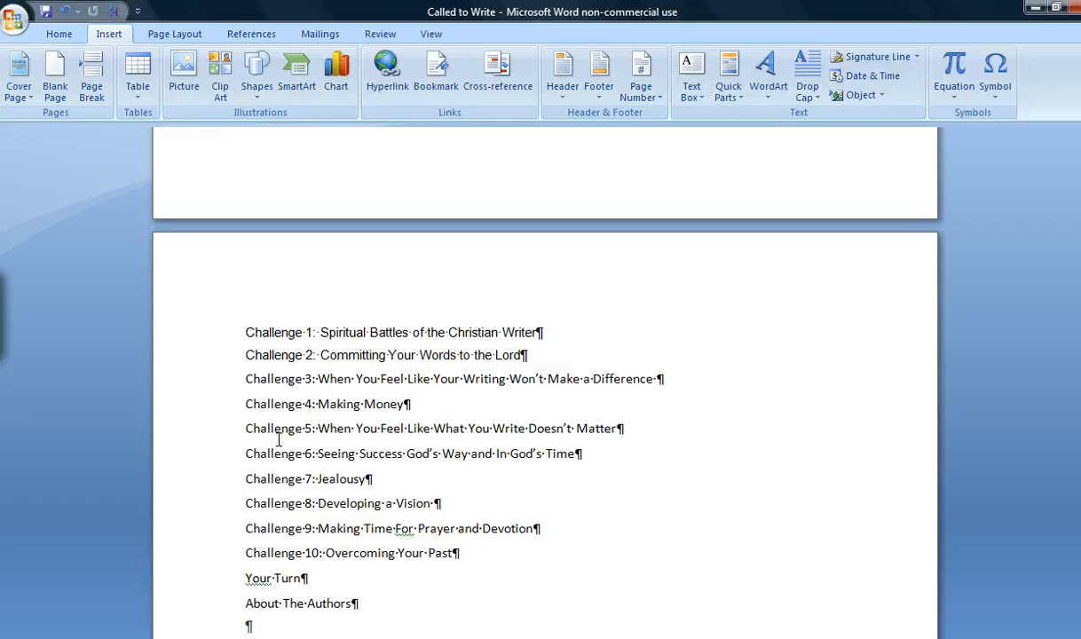
scroll(279, 439, down, 1)
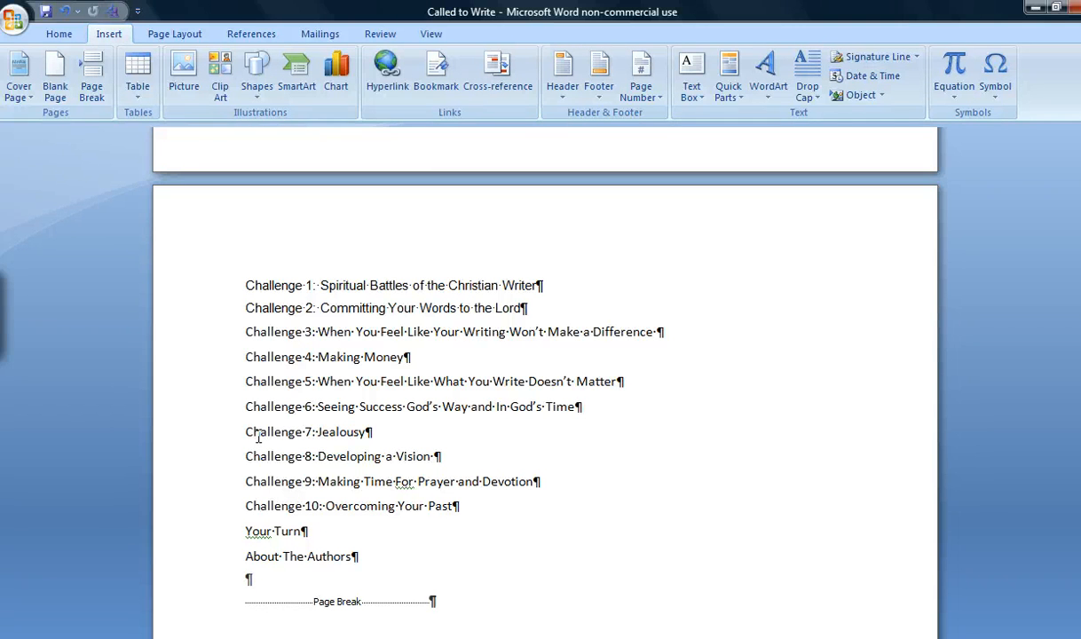
scroll(259, 436, down, 2)
scroll(248, 441, down, 10)
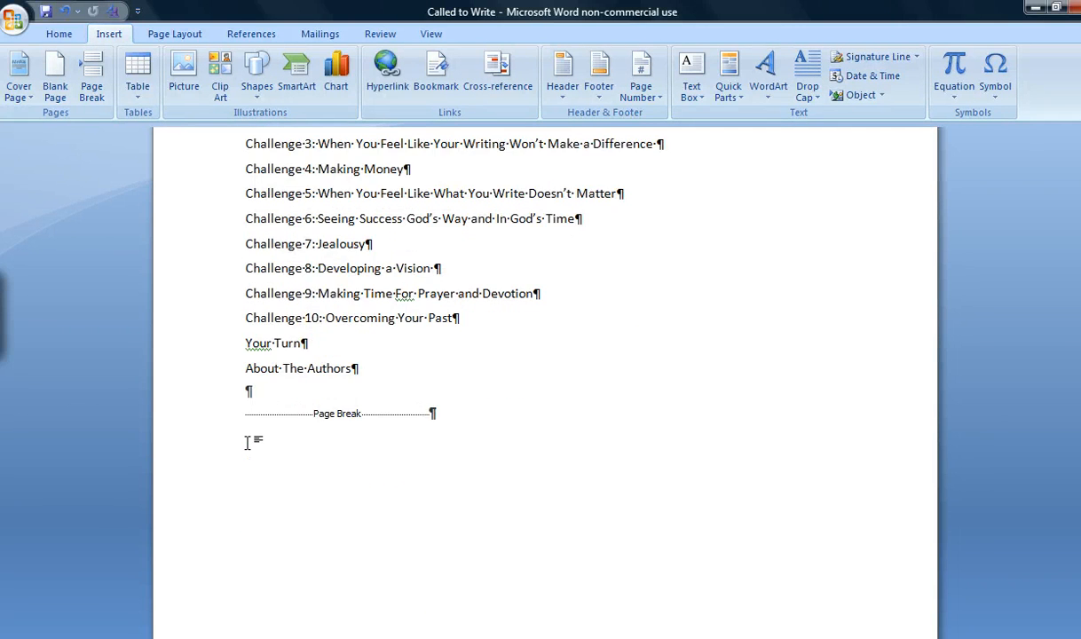
Add a bookmark named a1 at the "Challenge 1: Spiritual Battles of the Christian Writer" chapter heading.
scroll(248, 441, down, 5)
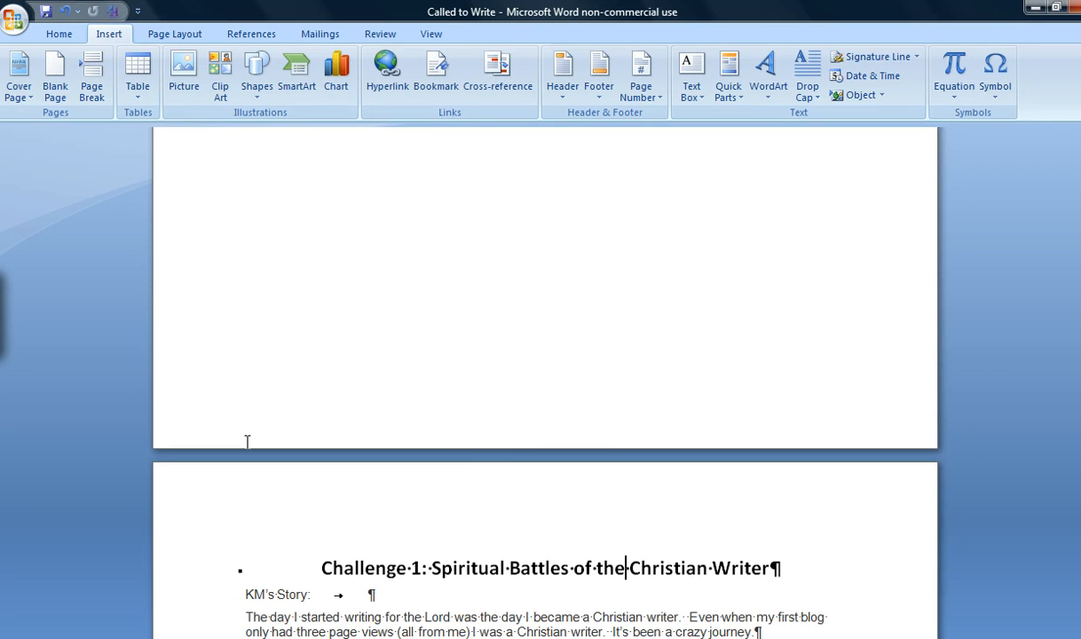
scroll(248, 442, down, 3)
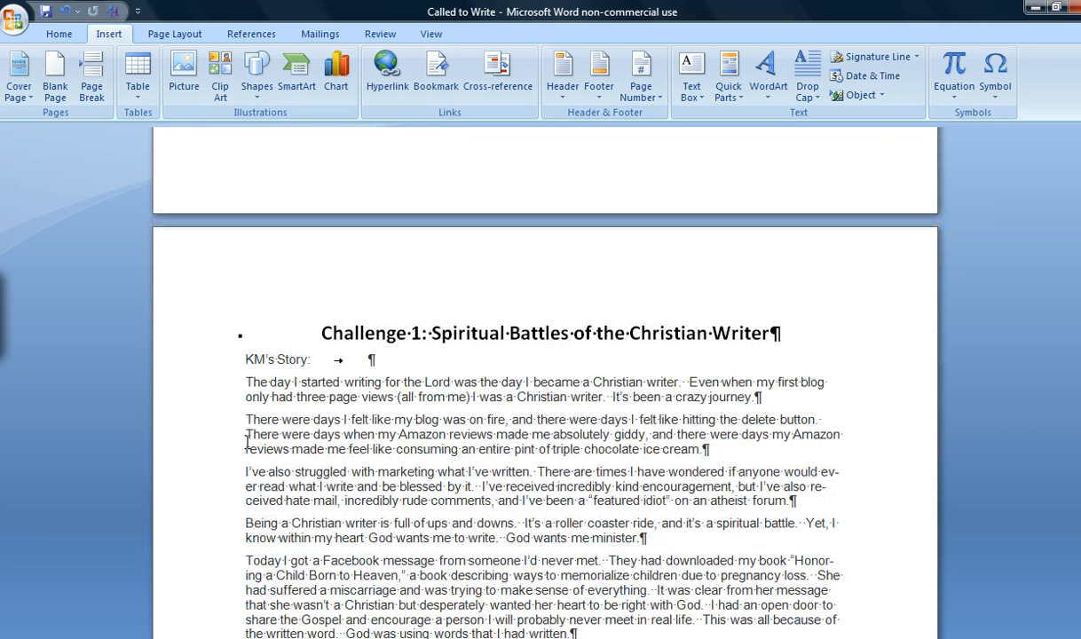
click(459, 333)
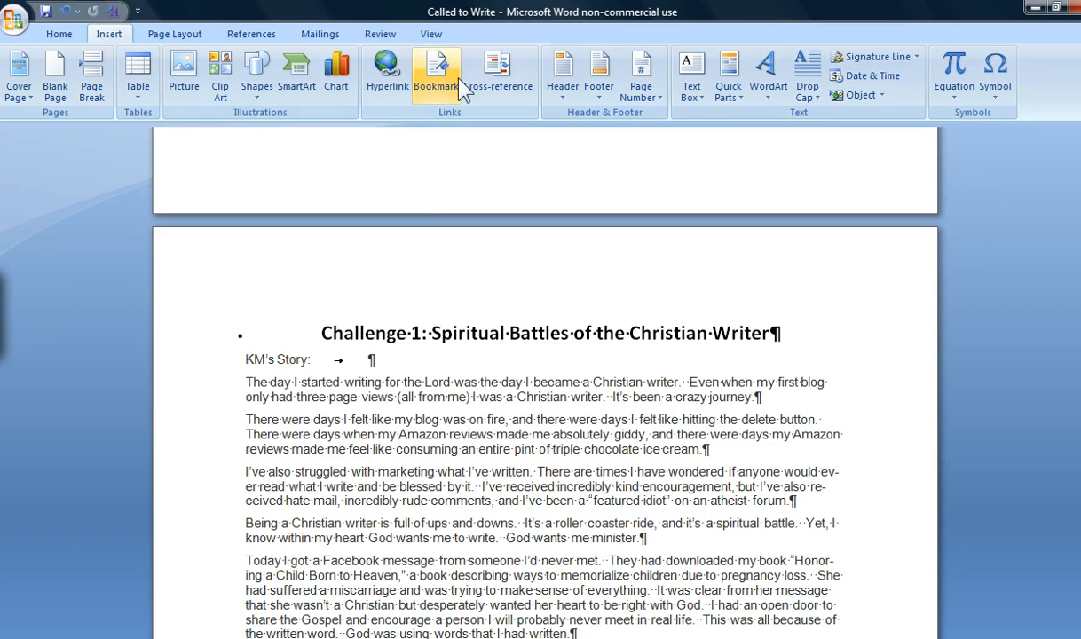
click(436, 75)
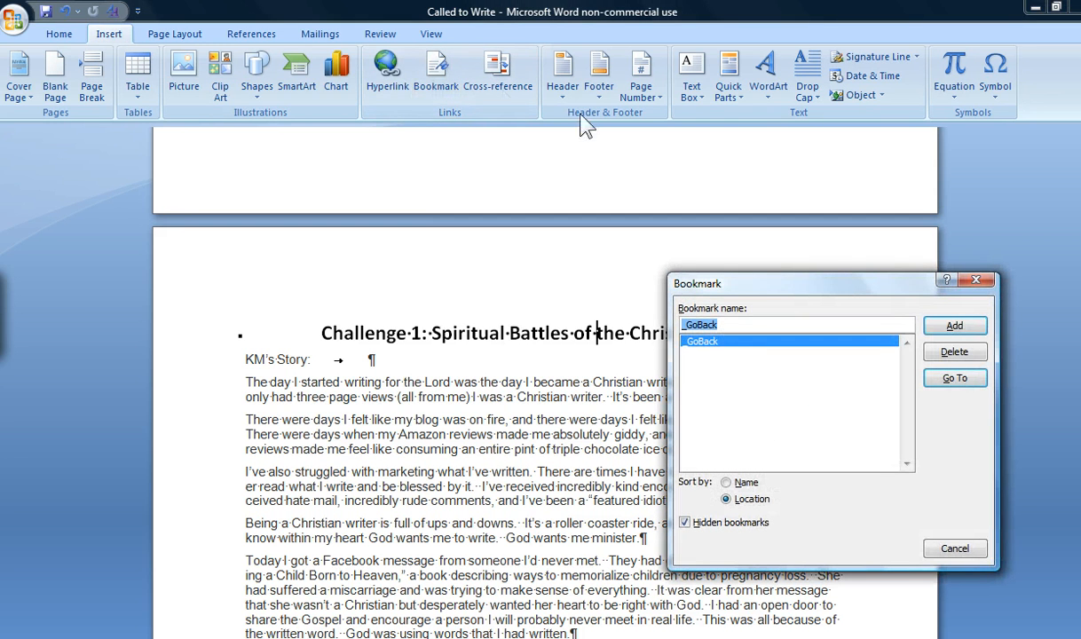
text(a)
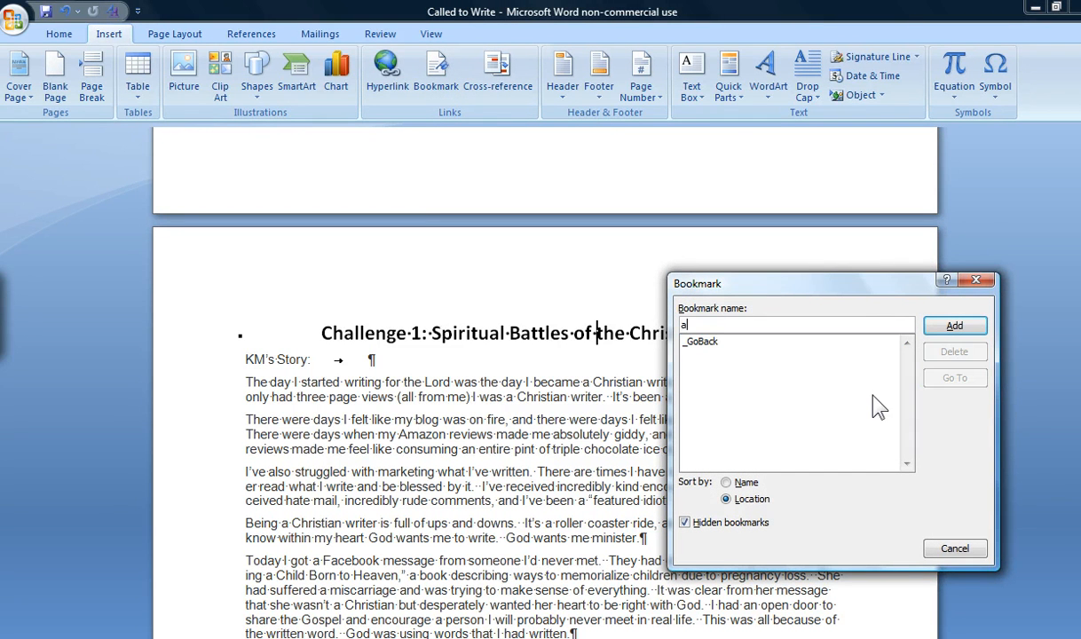
text(1)
click(968, 338)
Add a bookmark named a2 at the "Challenge 2: Committing Your Words to the Lord" chapter heading.
scroll(433, 440, down, 15)
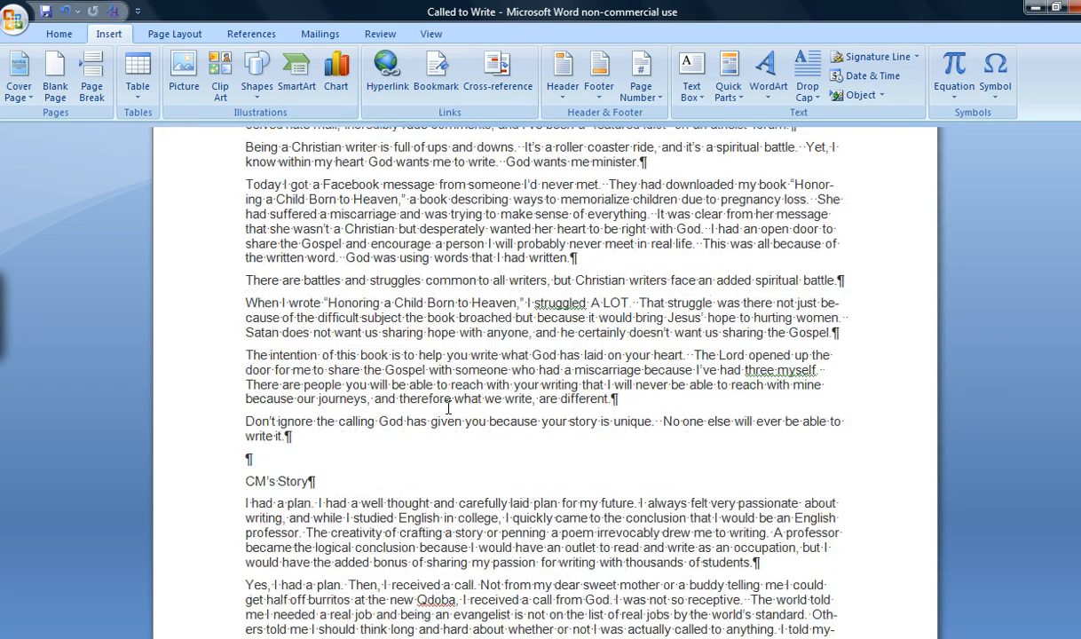
scroll(433, 441, down, 20)
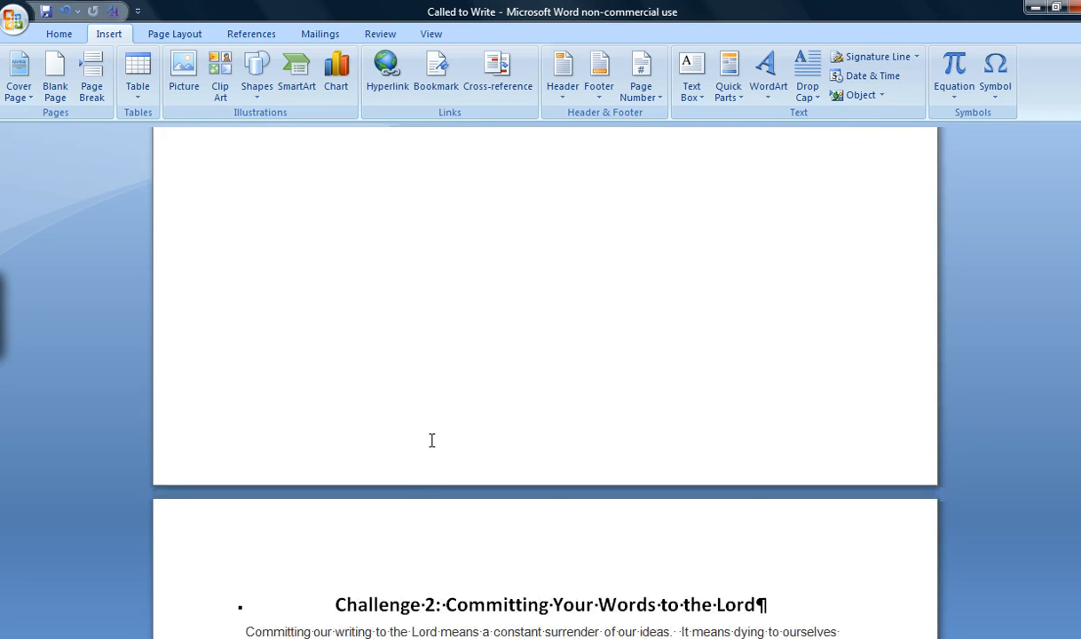
click(436, 76)
text(a2)
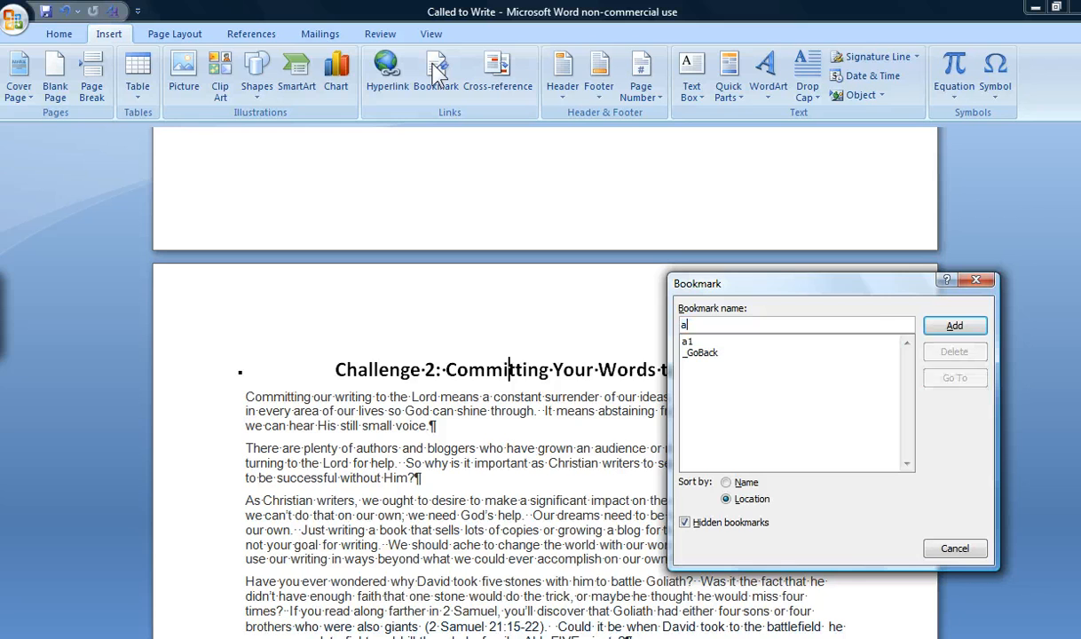
click(956, 329)
Add a bookmark named a3 at the "Challenge 3: When You Feel Like Your Writing Won't Make a Difference" chapter heading.
scroll(512, 452, down, 20)
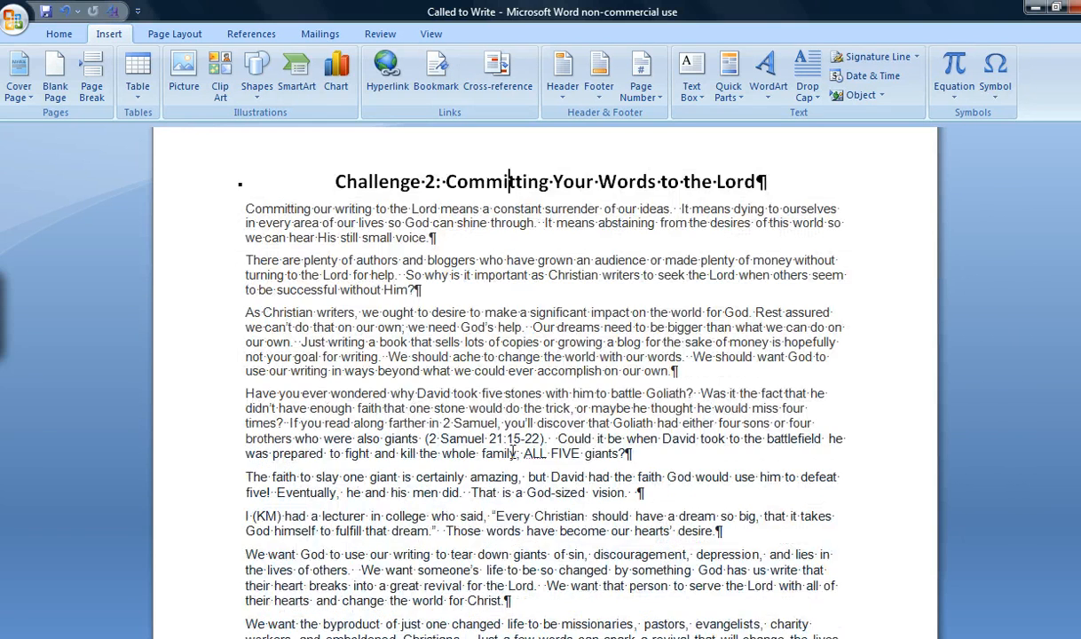
scroll(513, 452, down, 4)
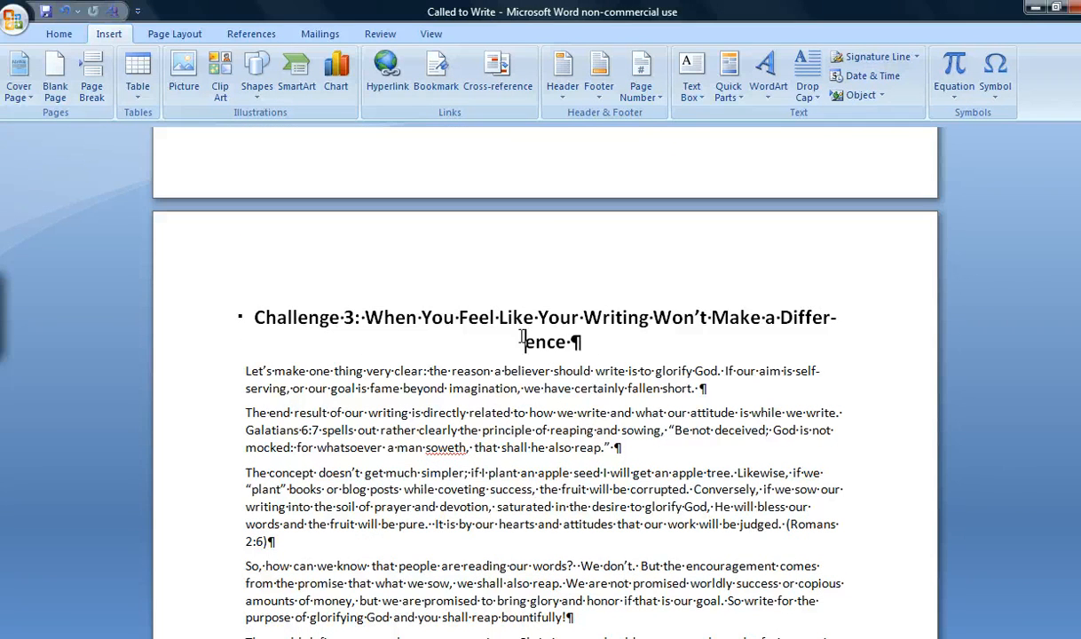
click(436, 76)
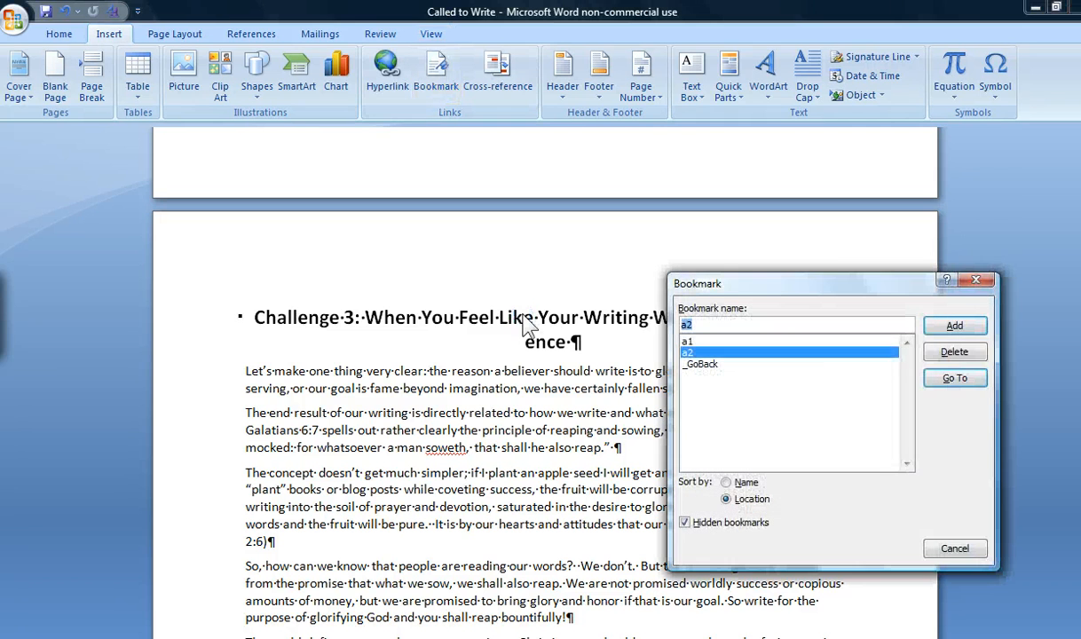
text(a3)
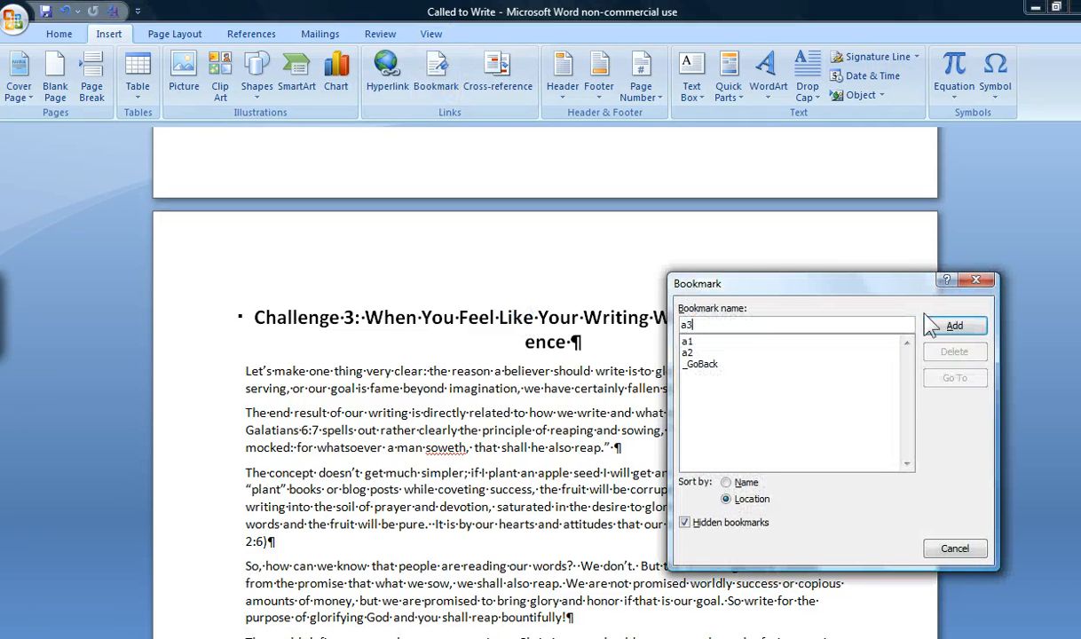
click(955, 326)
Add a bookmark named a4 at the "Challenge 4: Making Money" chapter heading.
scroll(591, 435, down, 4)
scroll(590, 435, down, 12)
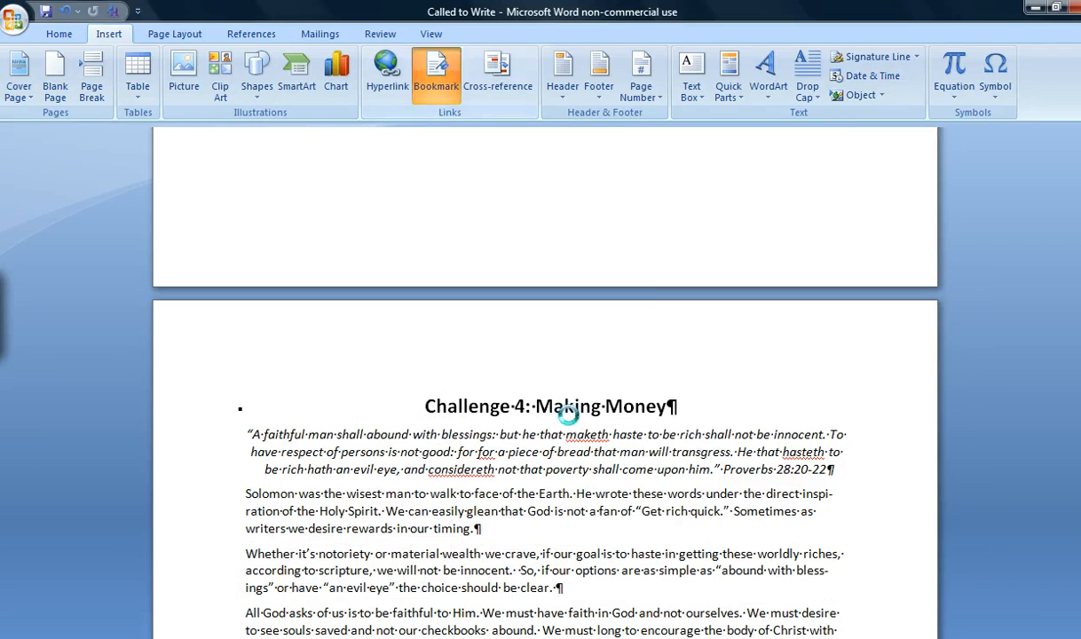
click(433, 78)
text(a4)
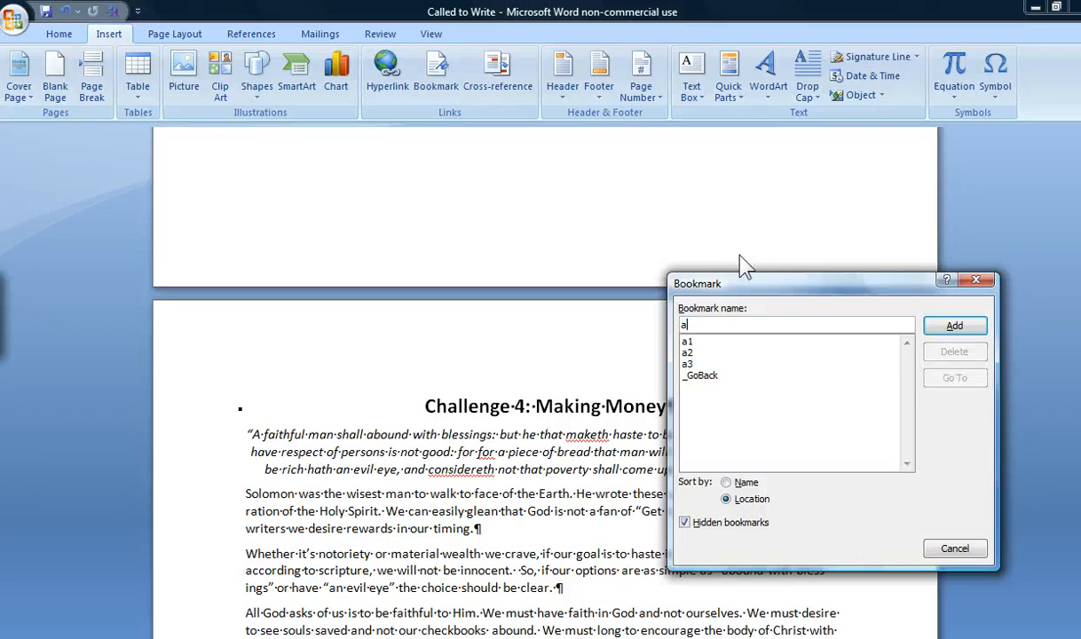
click(982, 322)
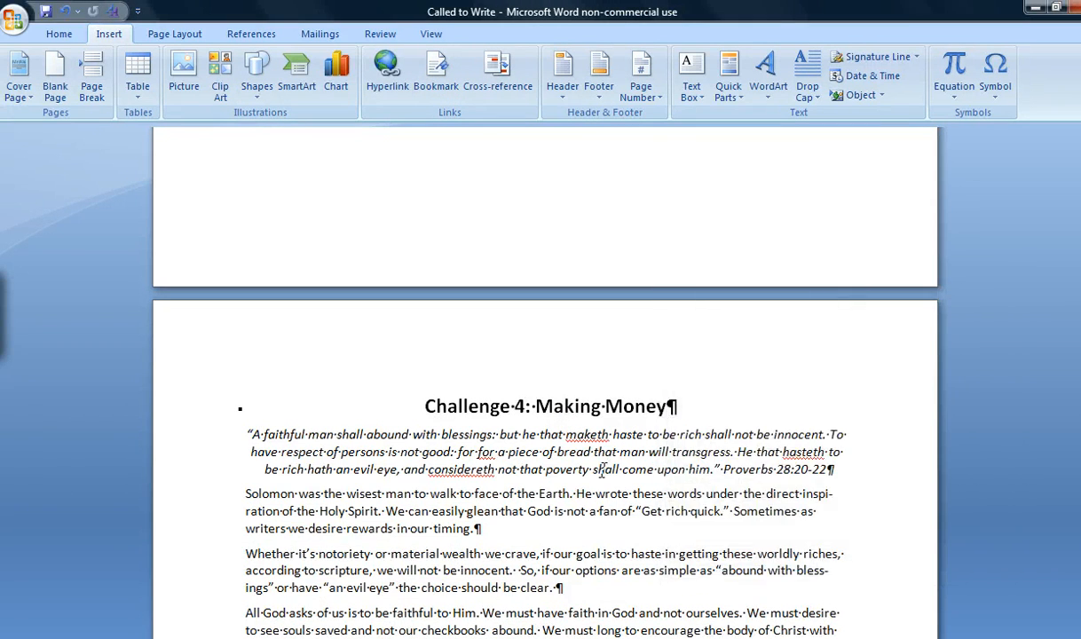
Hyperlink the Challenge 1 entry on the contents page to bookmark a1 in this document.
scroll(567, 490, up, 10)
scroll(548, 491, up, 20)
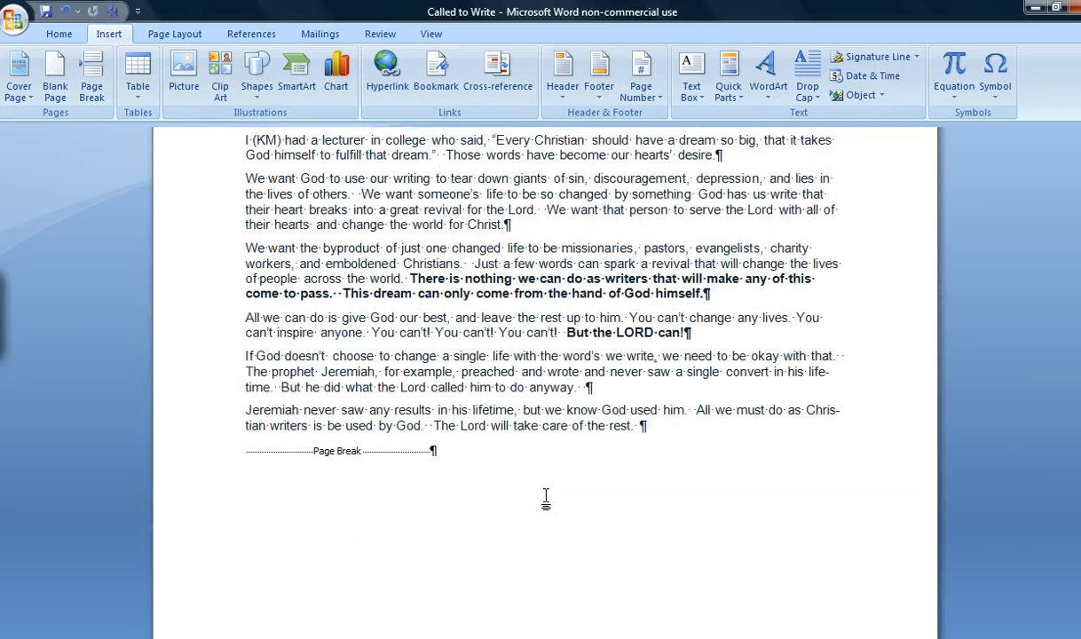
scroll(546, 504, up, 20)
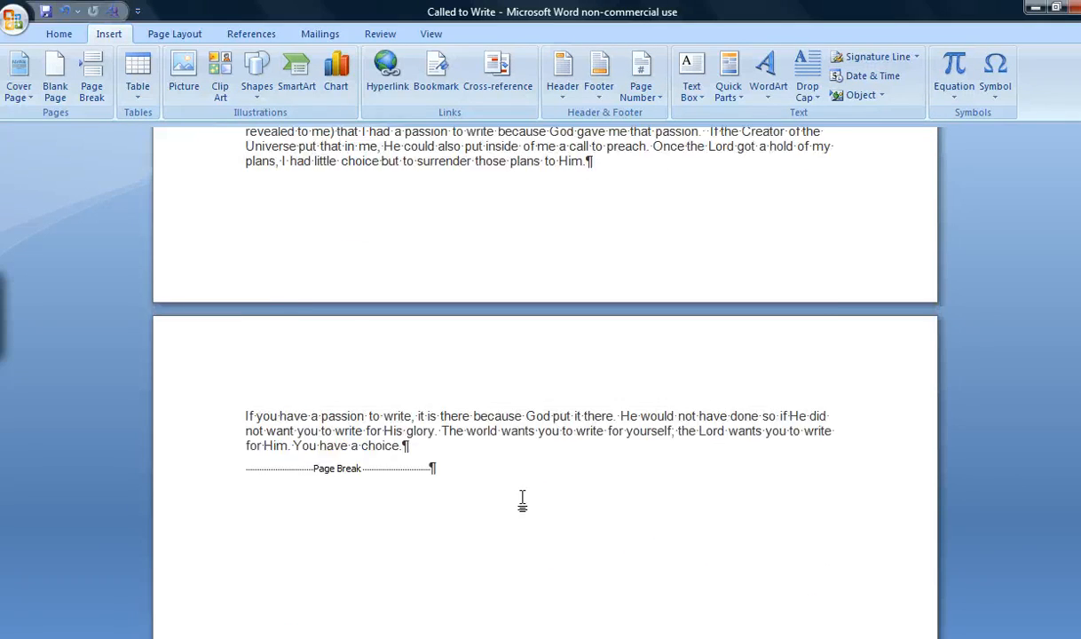
scroll(521, 497, up, 20)
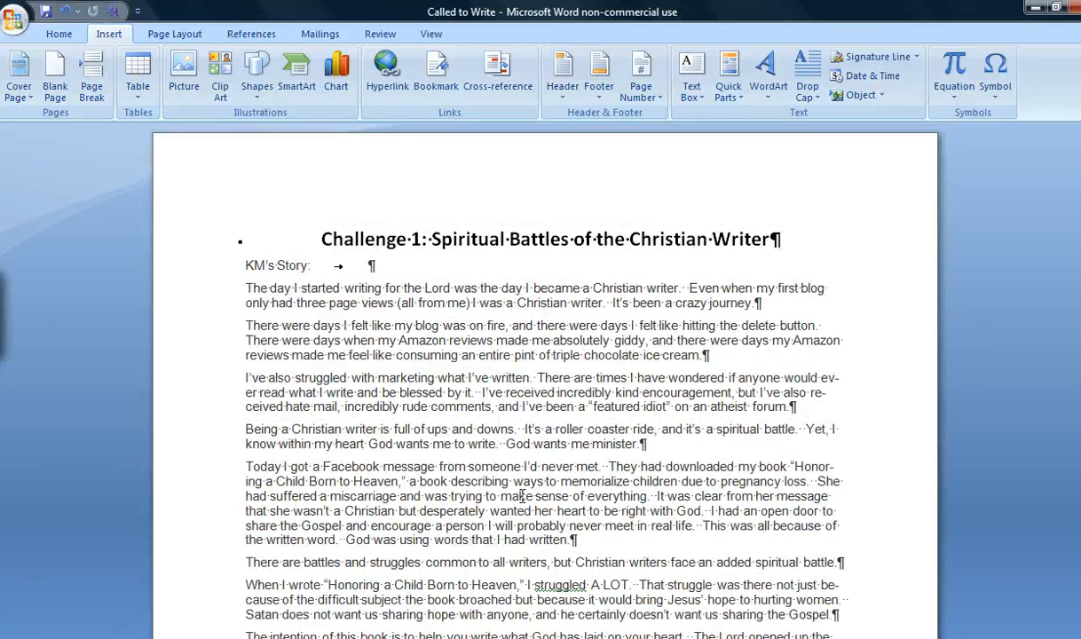
scroll(522, 499, up, 15)
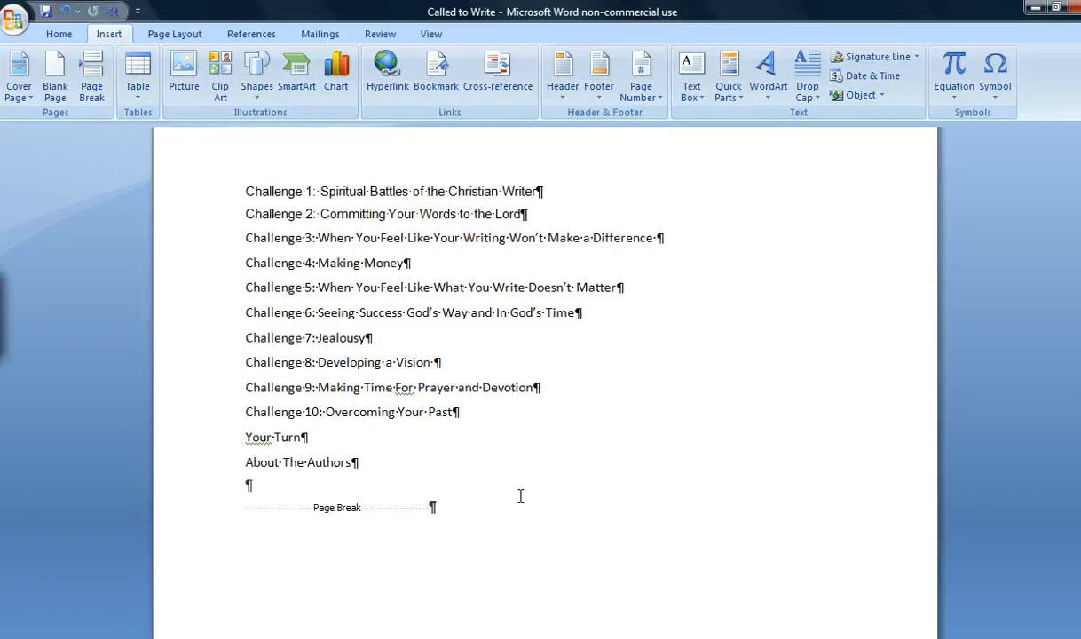
scroll(521, 496, up, 2)
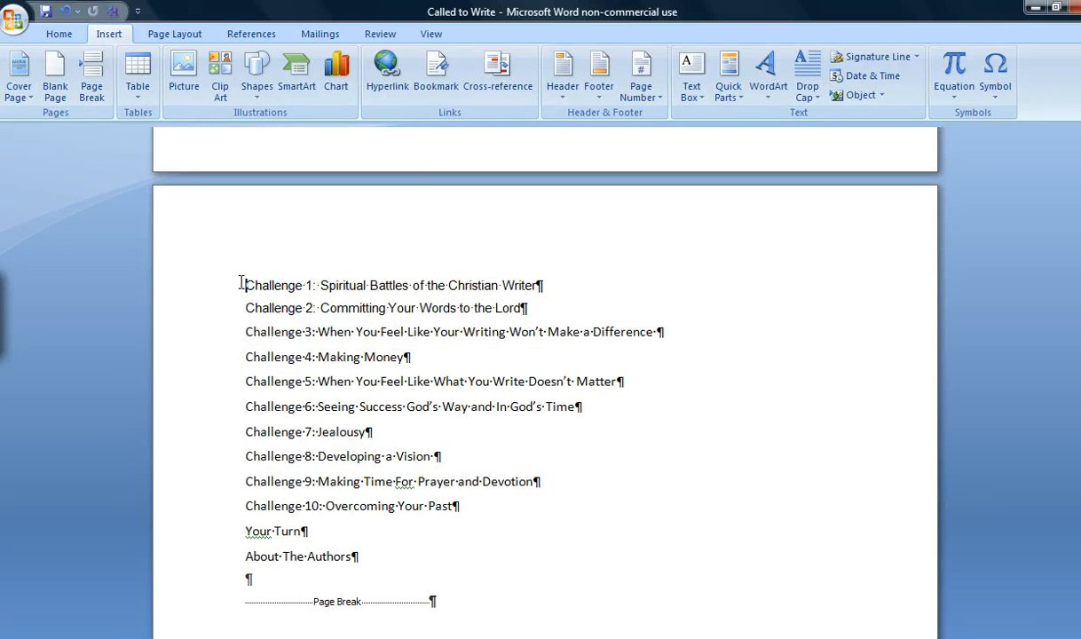
drag(240, 284, 524, 286)
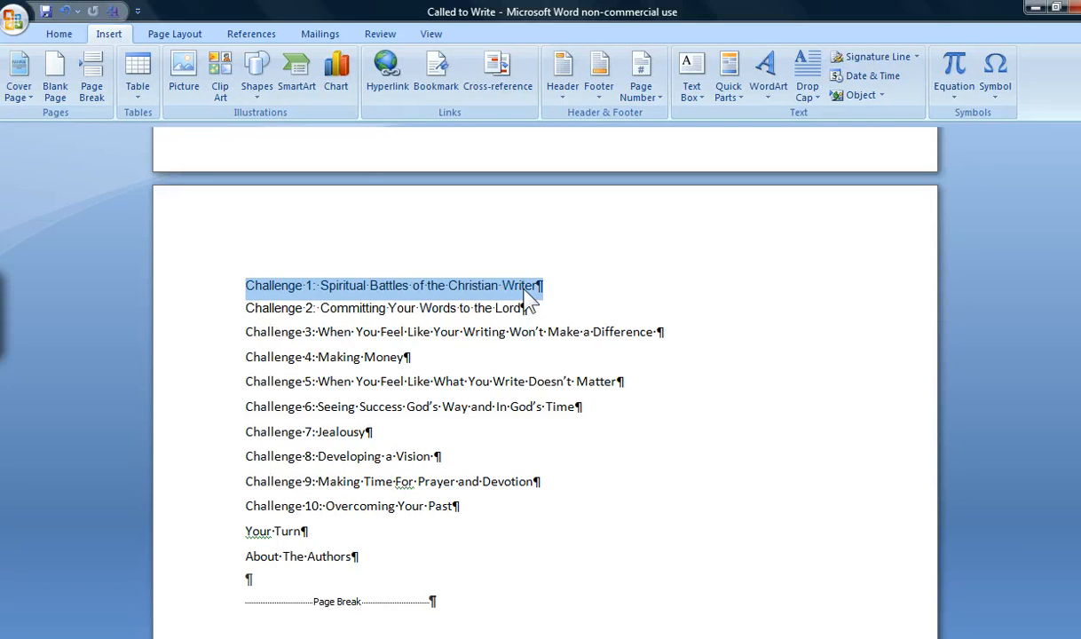
click(388, 89)
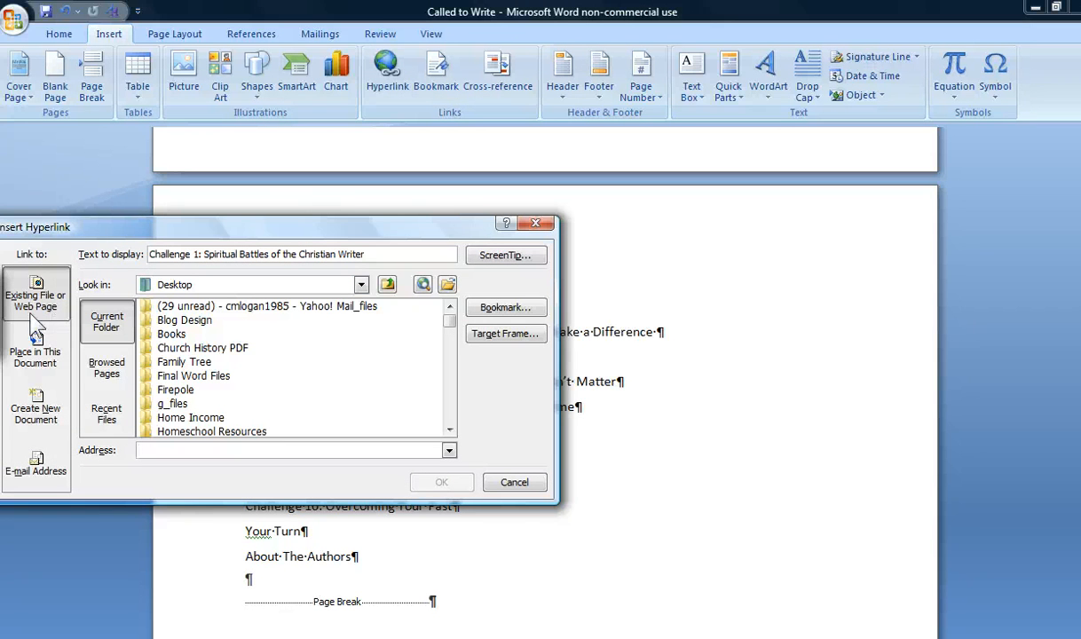
click(52, 356)
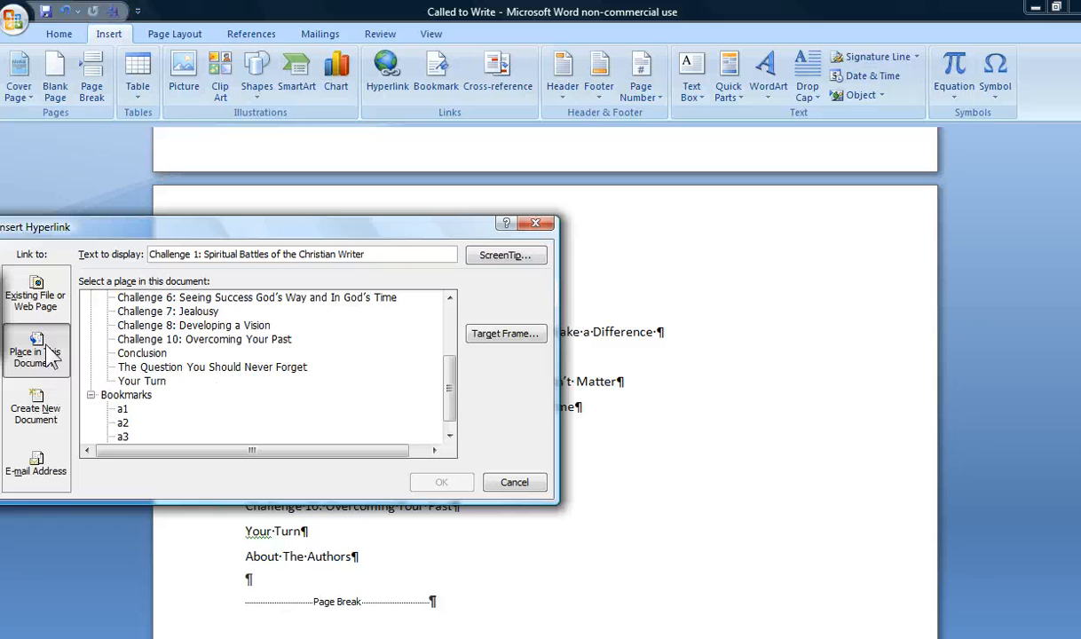
drag(451, 386, 453, 406)
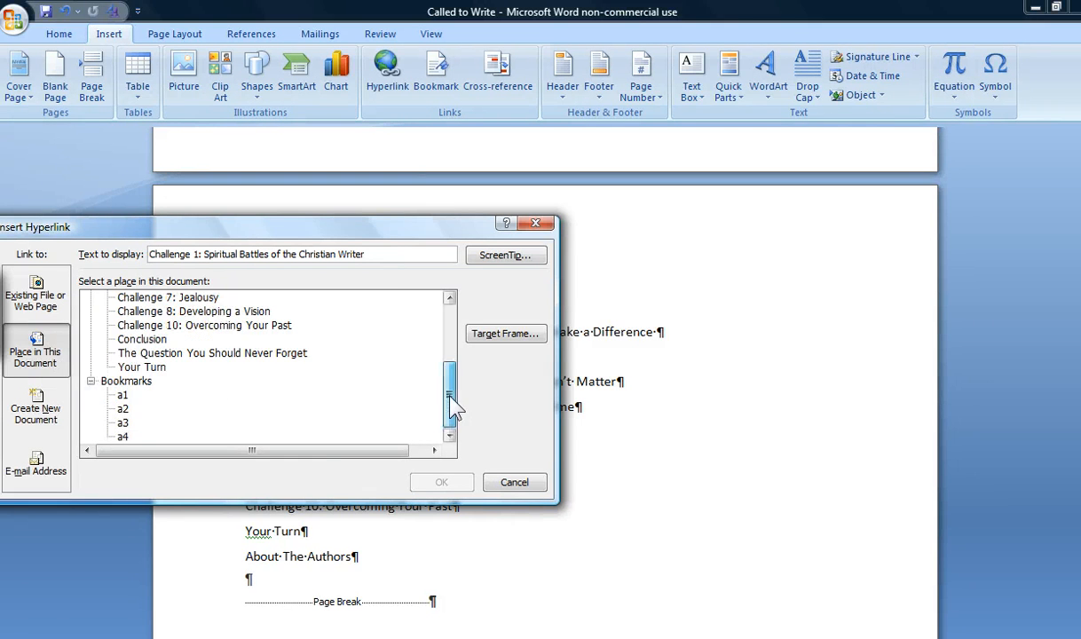
click(123, 396)
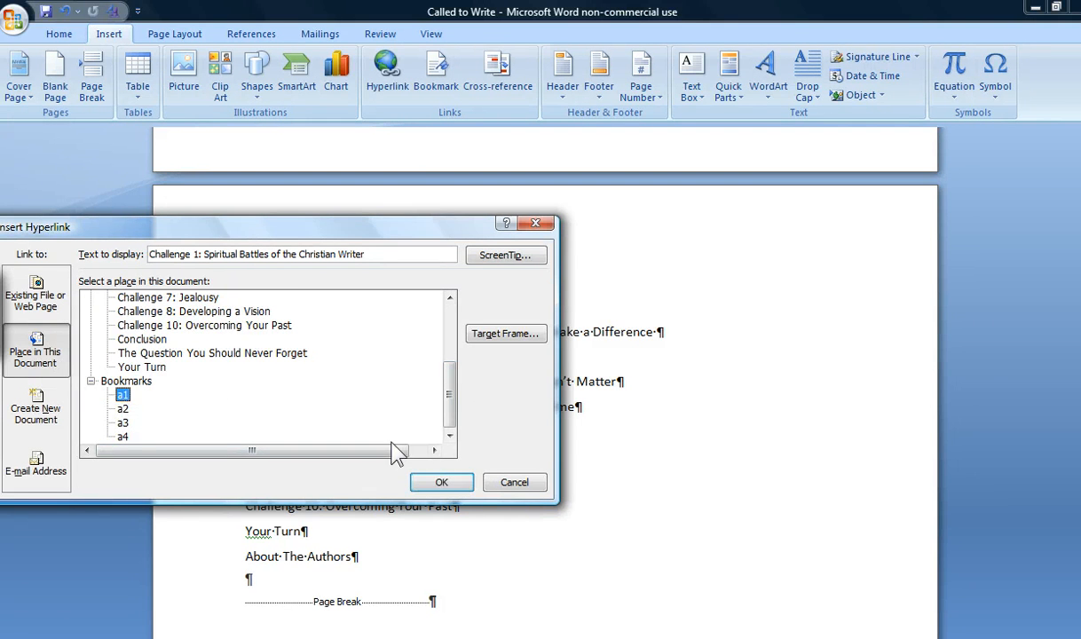
click(441, 482)
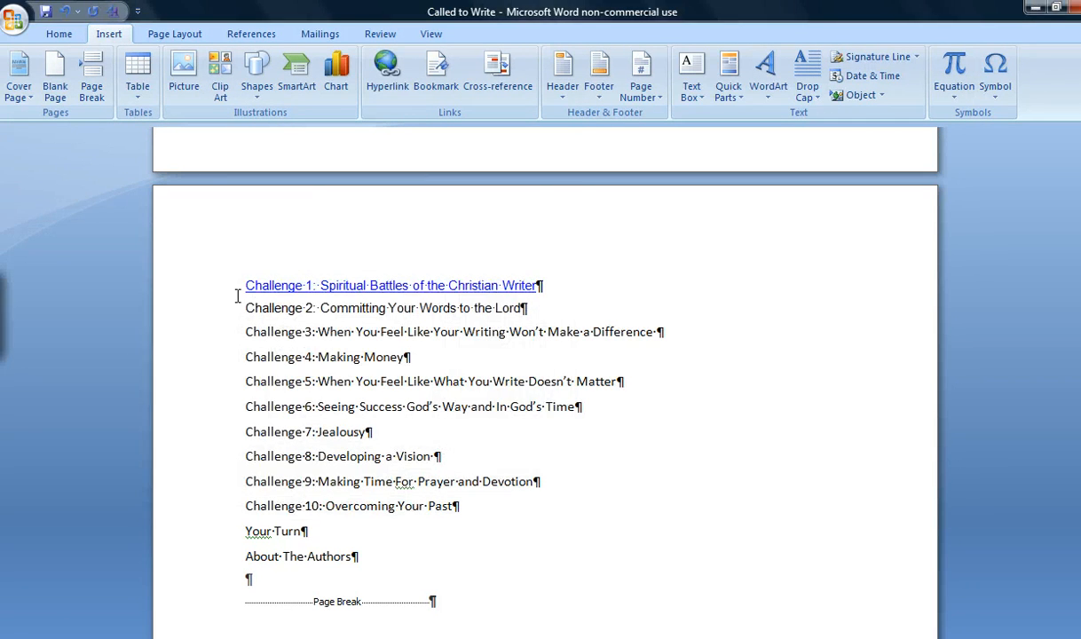
Hyperlink the Challenge 2 entry on the contents page to the document heading "Challenge 2: Committing Your Words to the Lord".
drag(242, 310, 510, 319)
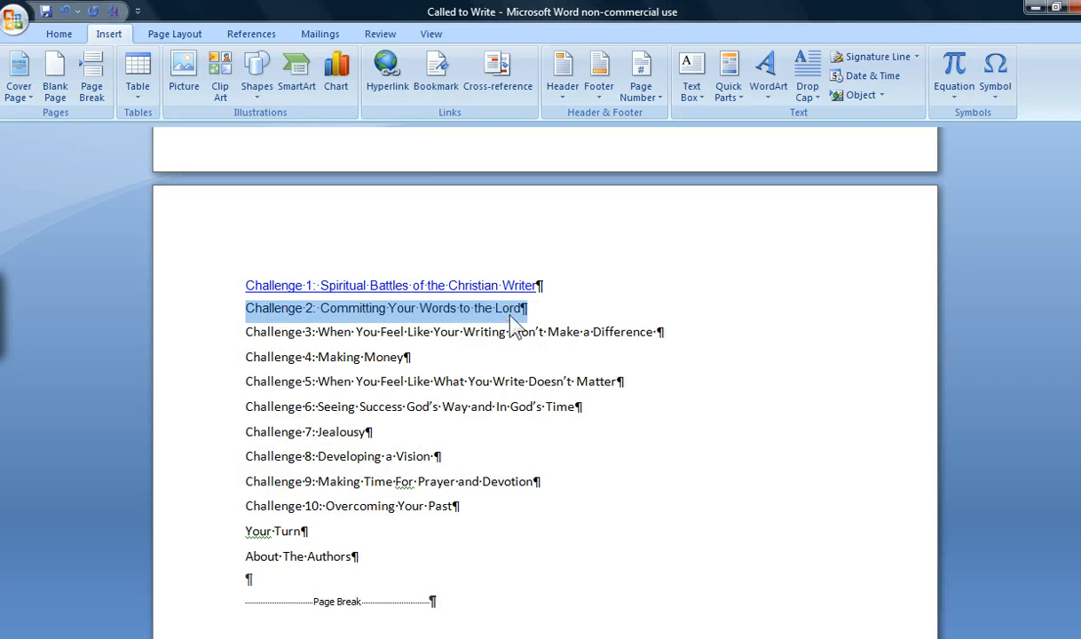
click(390, 77)
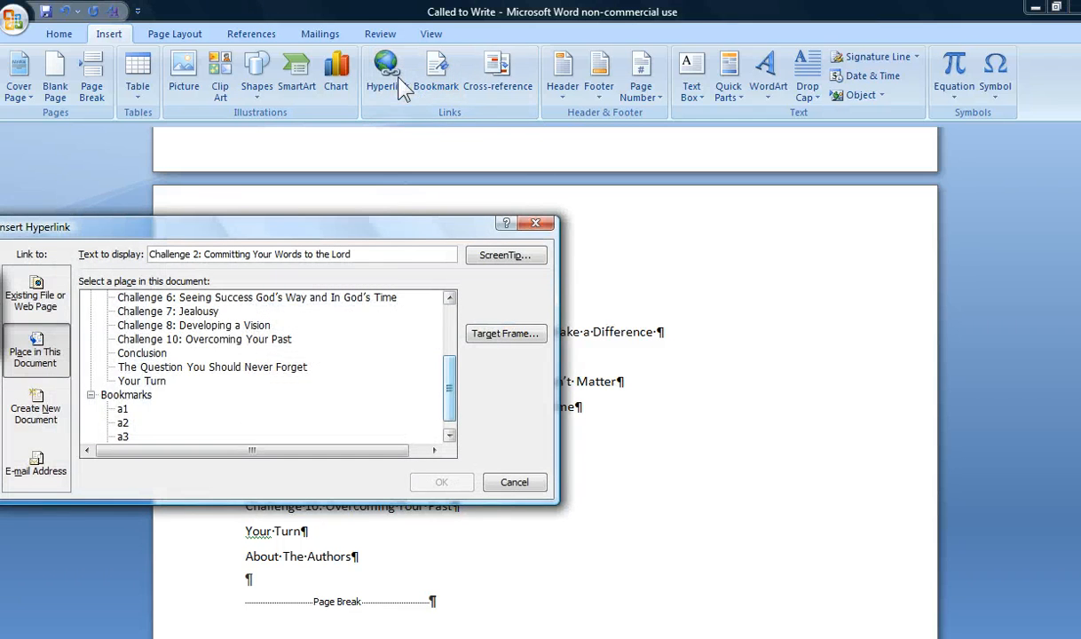
scroll(451, 382, up, 1)
scroll(454, 386, up, 3)
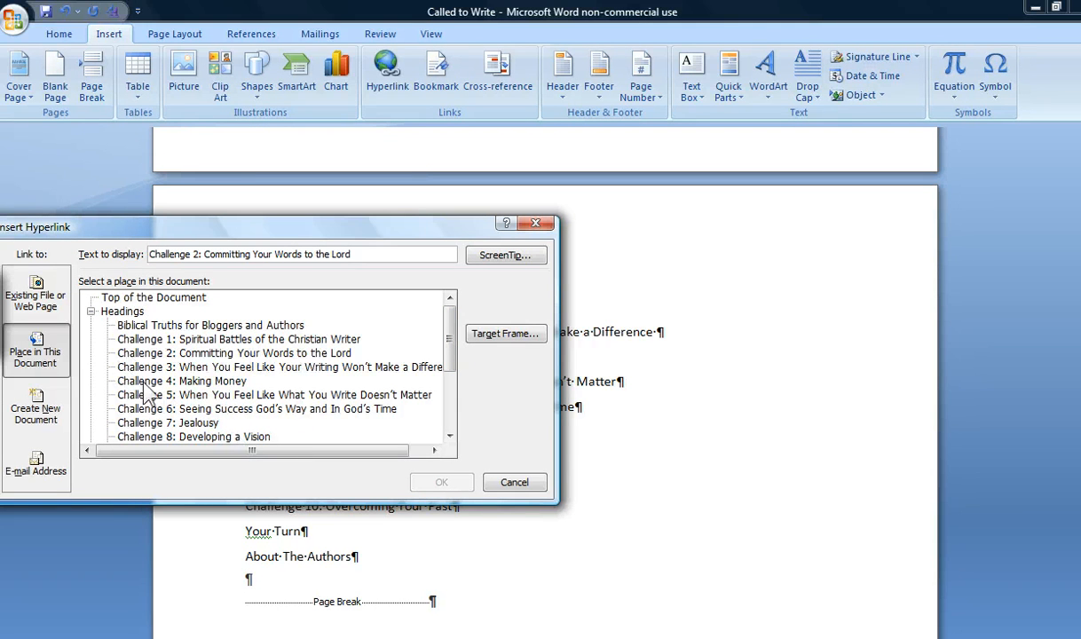
click(199, 354)
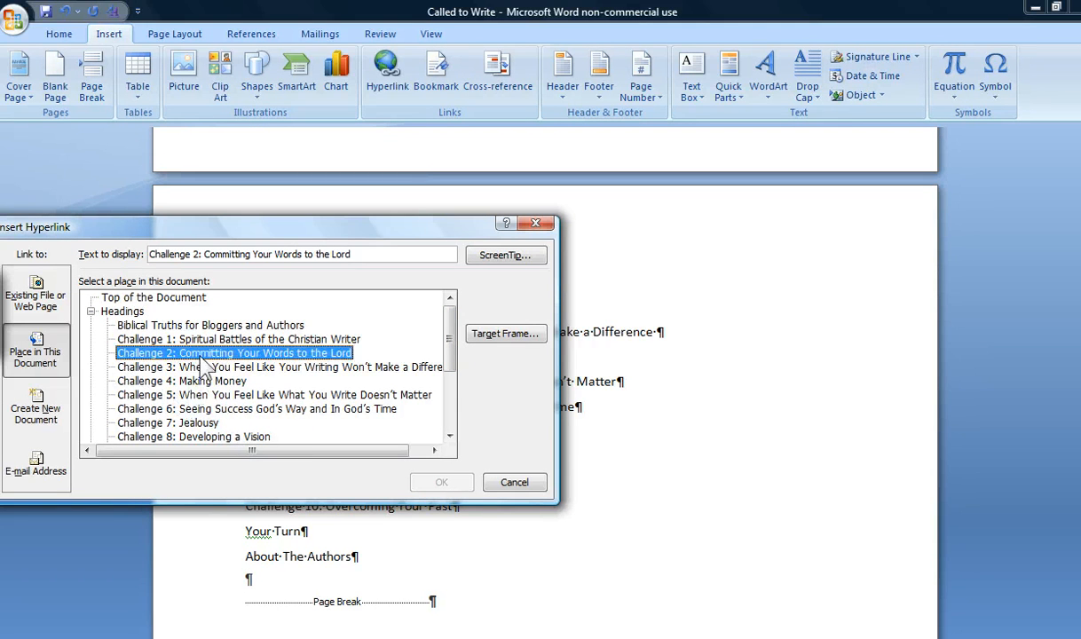
click(439, 482)
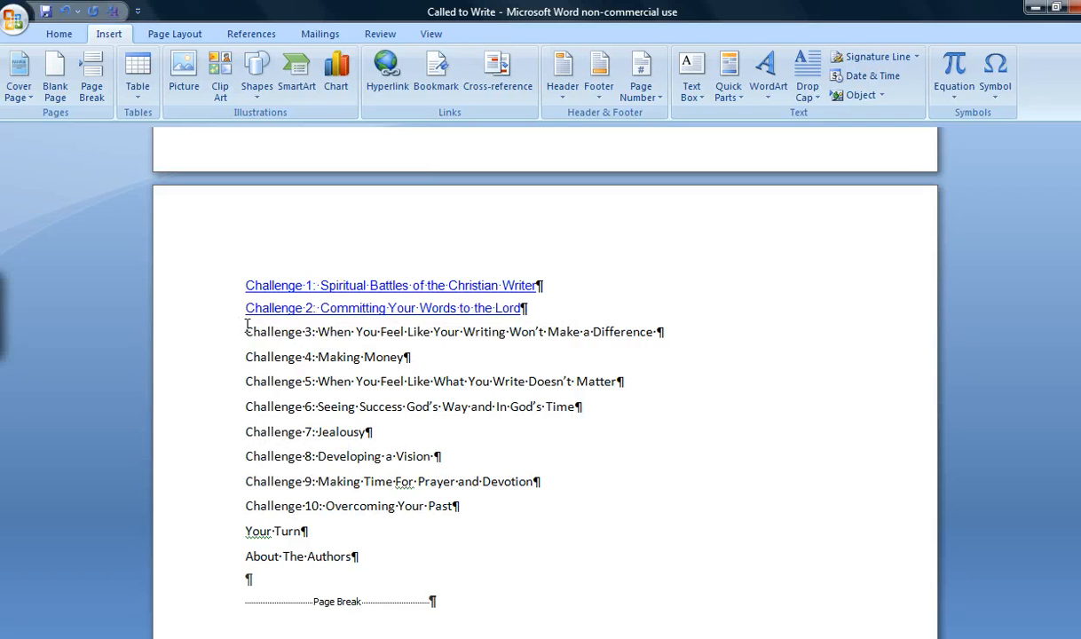
Hyperlink the Challenge 3 and Challenge 4 contents entries together to the heading "Challenge 3: When You Feel Like Your Writing Won't Make a Difference".
drag(241, 327, 658, 357)
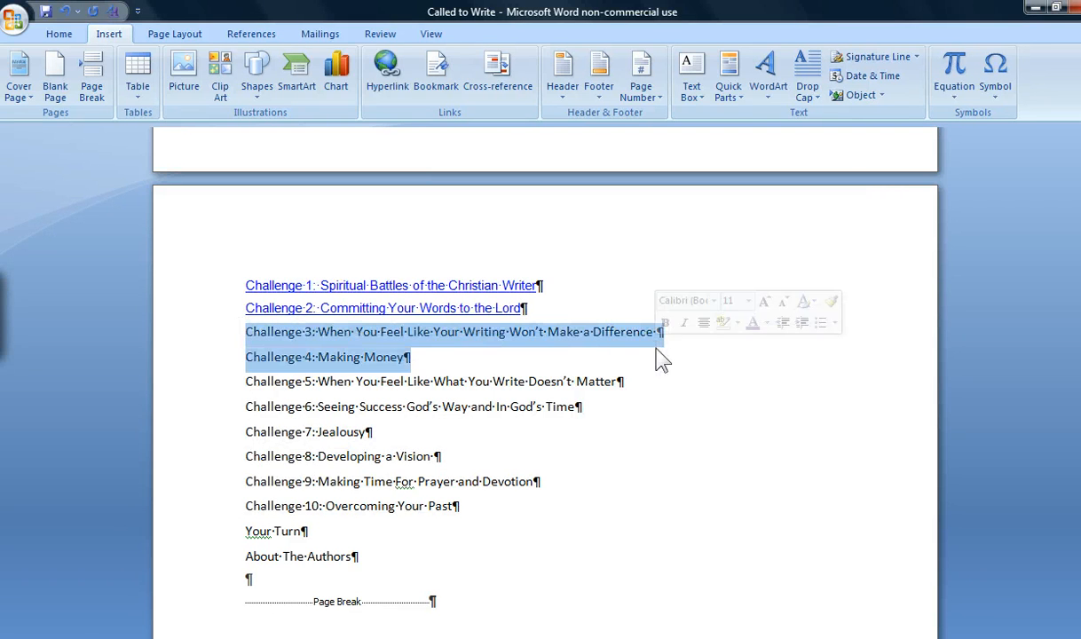
click(387, 71)
scroll(448, 373, up, 3)
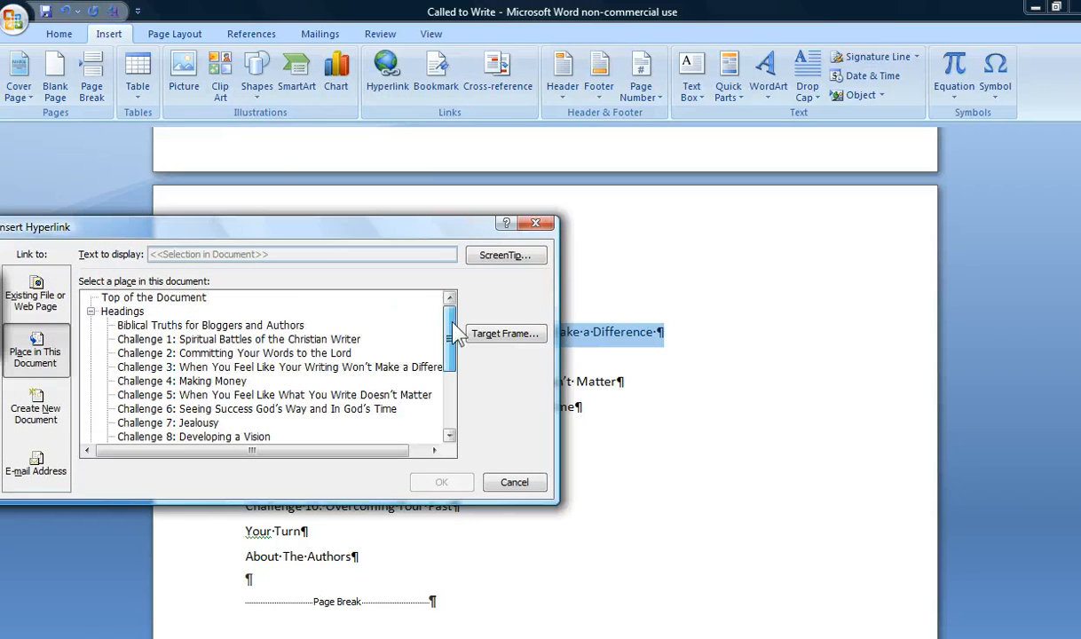
click(173, 366)
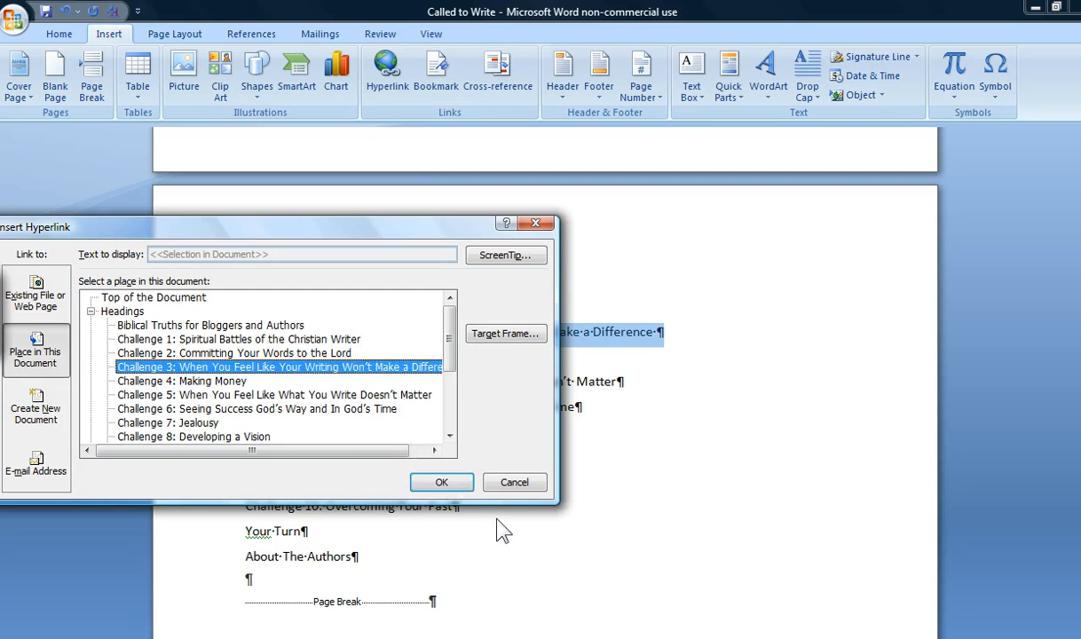
click(442, 483)
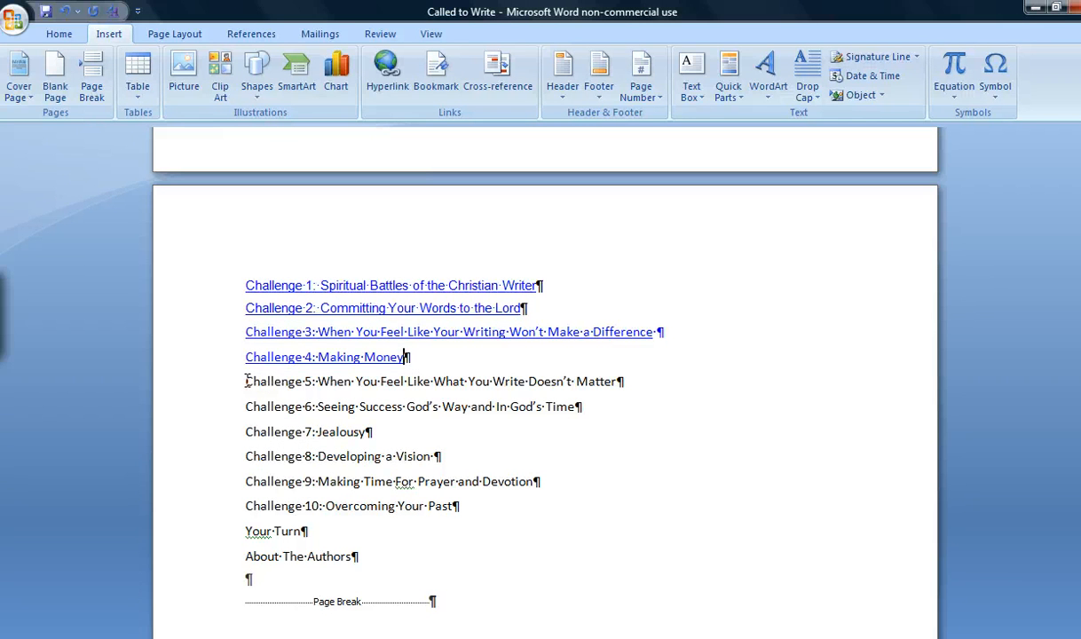
Hyperlink the Challenge 5 contents entry to the document heading "Challenge 5: When You Feel Like What You Write Doesn't Matter".
drag(246, 381, 617, 381)
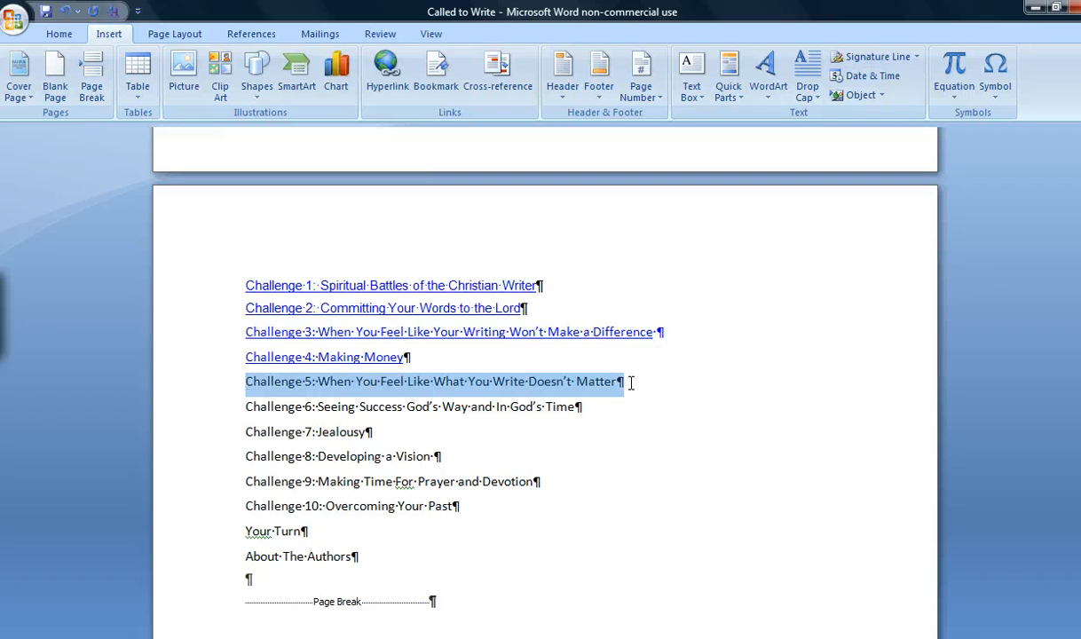
click(393, 93)
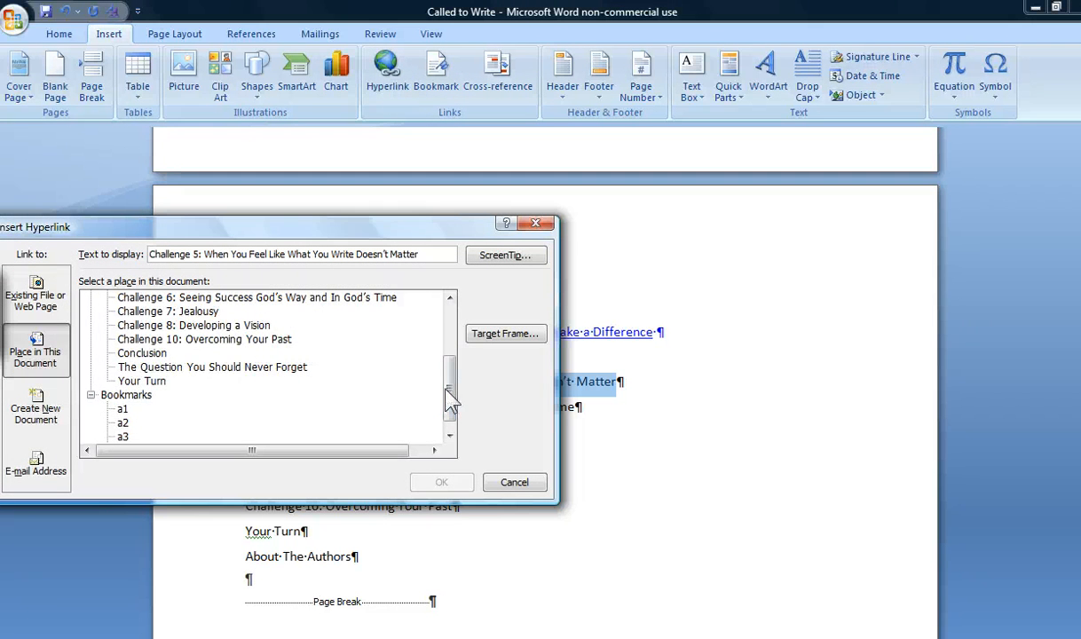
drag(447, 399, 451, 366)
click(191, 354)
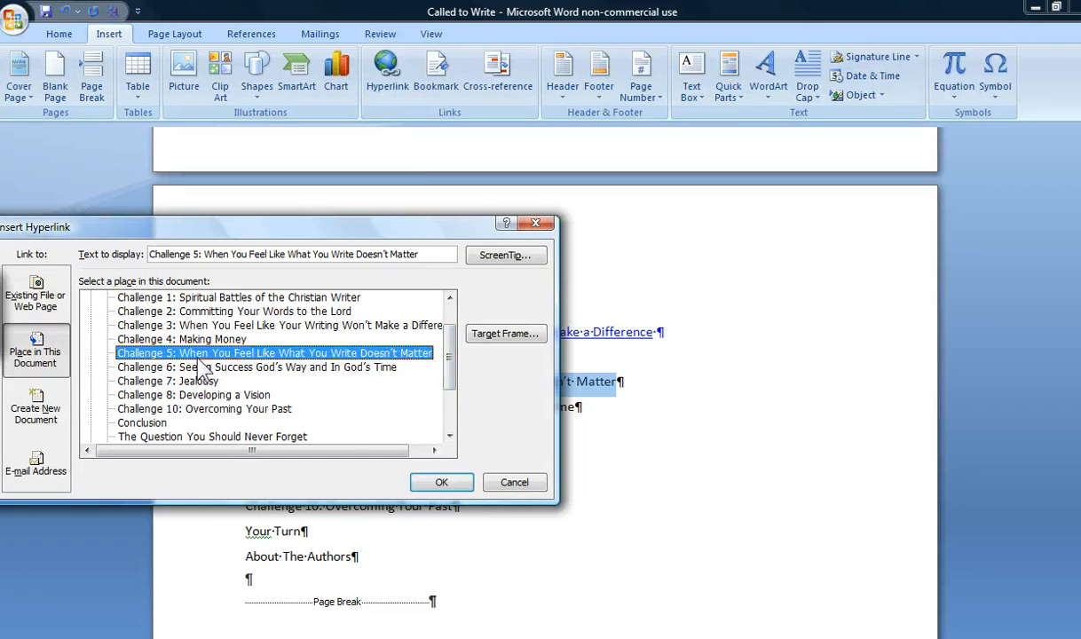
click(443, 482)
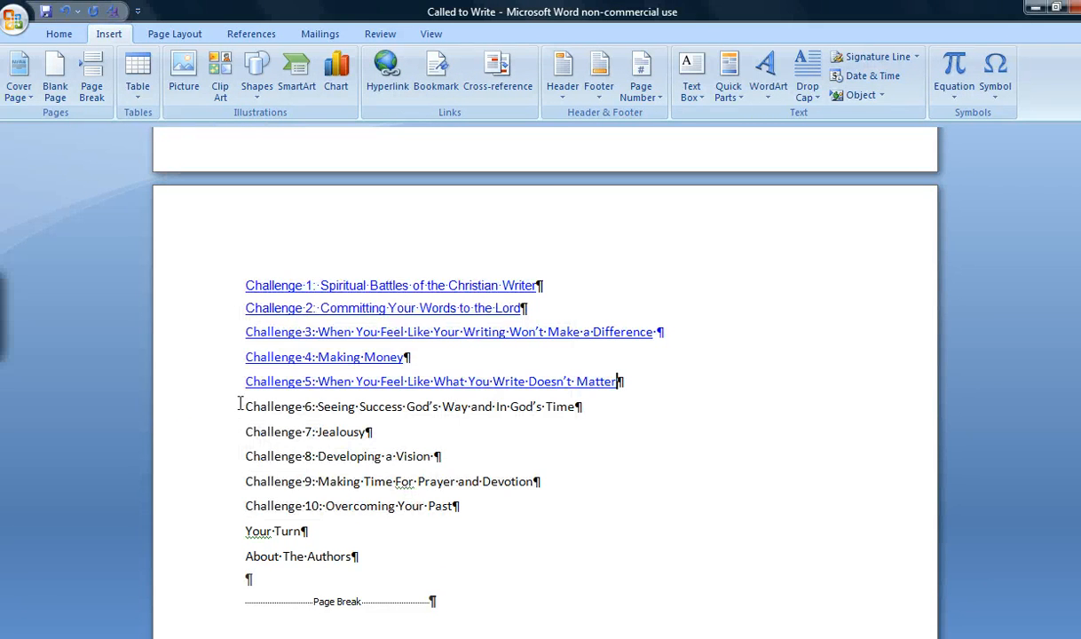
Hyperlink the Challenge 6 contents entry to the document heading "Challenge 6: Seeing Success God's Way and In God's Time".
drag(243, 406, 566, 416)
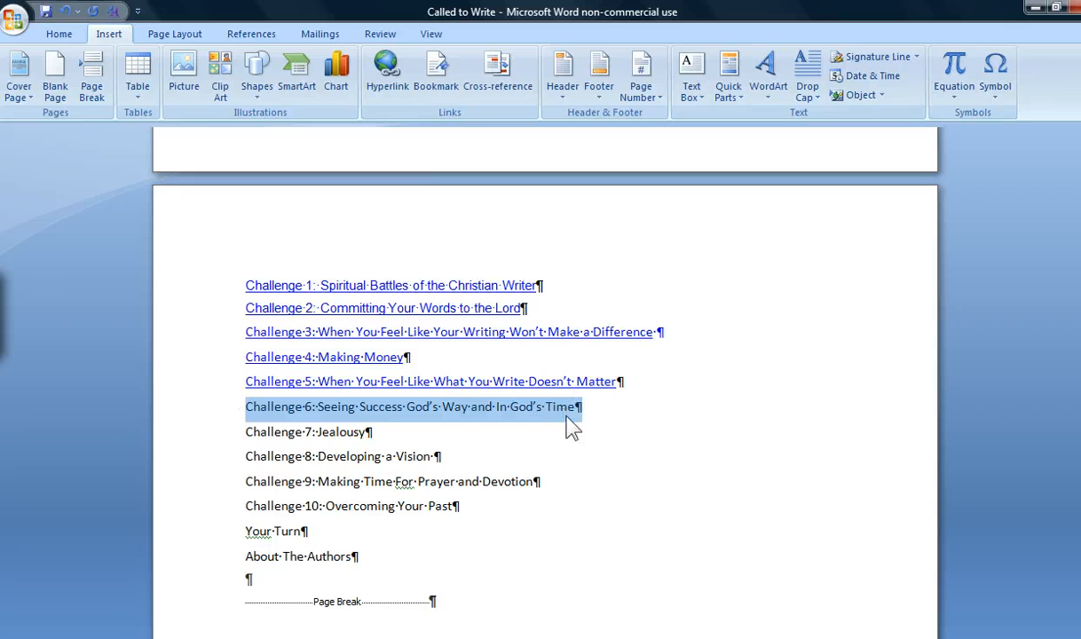
click(391, 76)
click(205, 297)
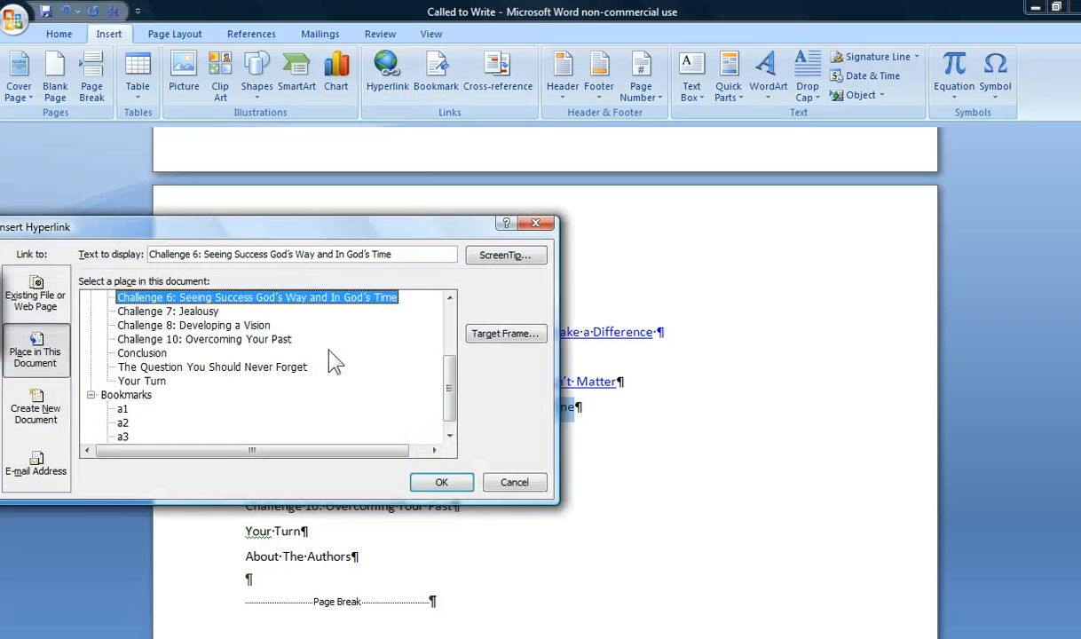
click(441, 482)
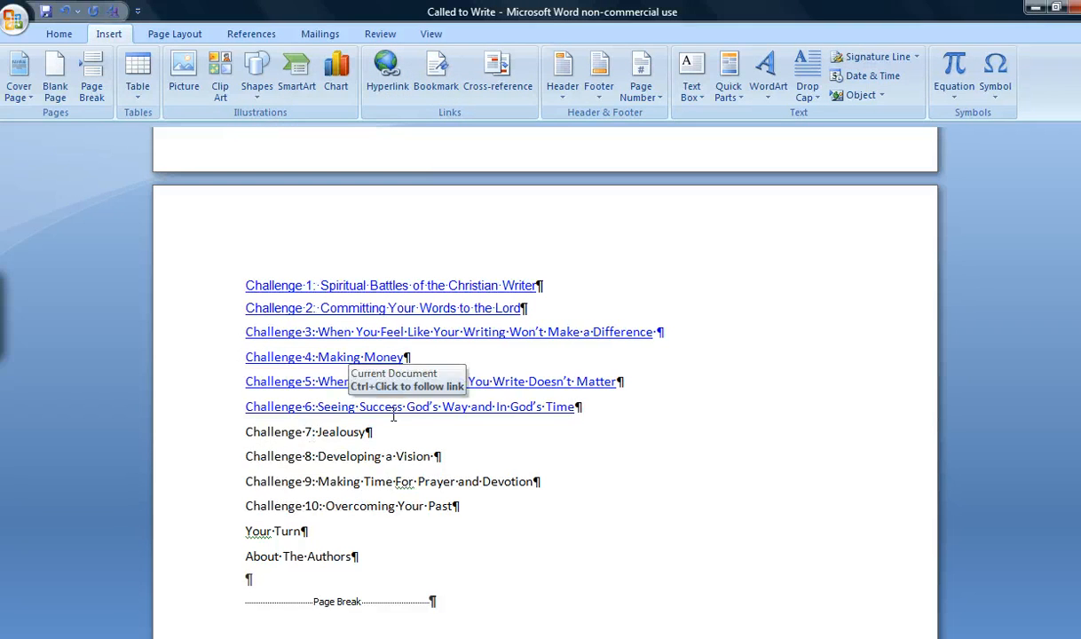
Follow the Challenge 3 and Challenge 4 links from the contents page to check where each one leads.
ctrl+click(346, 332)
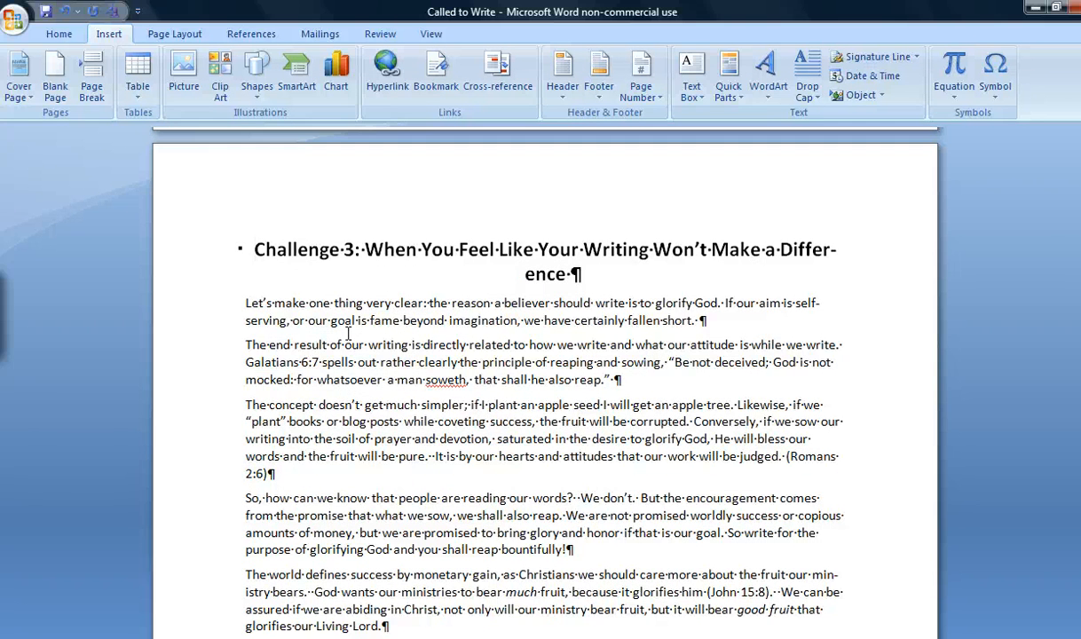
drag(1080, 266, 1080, 160)
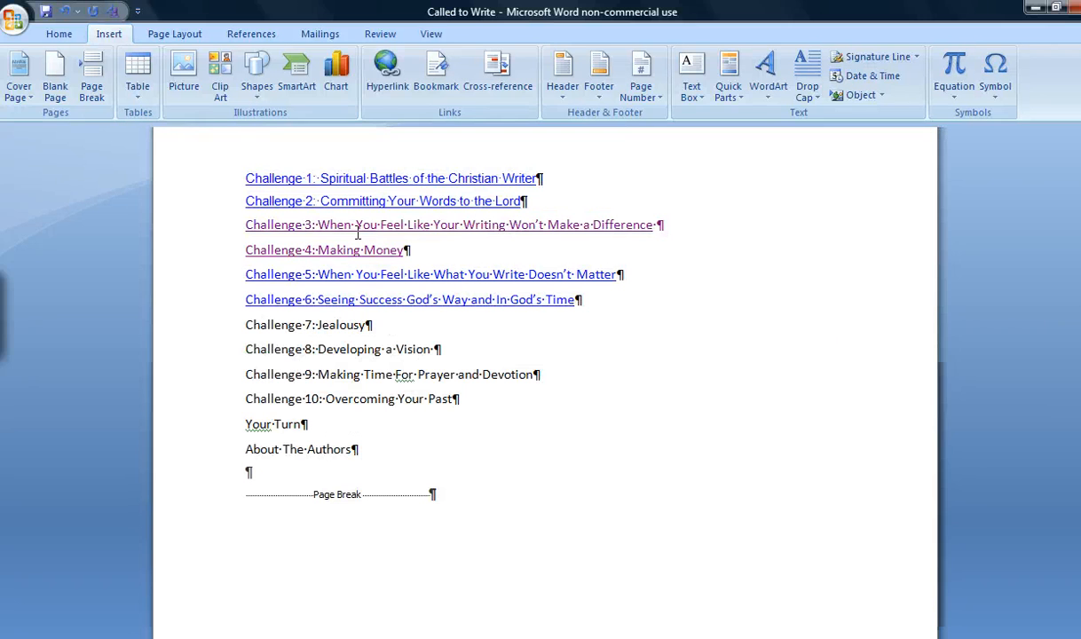
ctrl+click(311, 250)
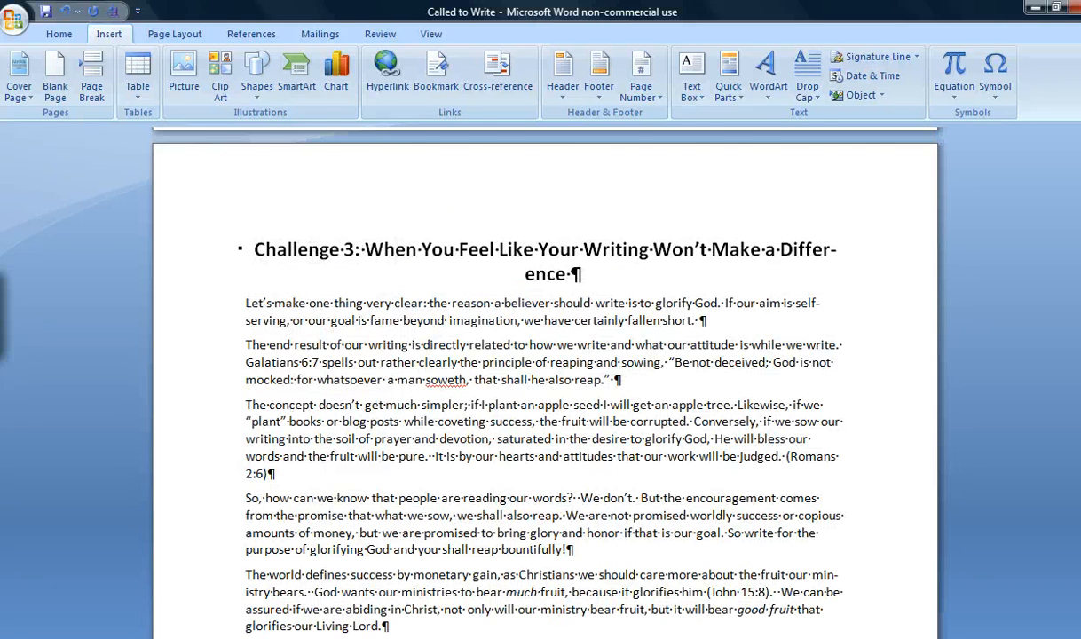
Change the hyperlink on the Challenge 4 contents entry to target the document heading "Challenge 4: Making Money".
drag(1080, 286, 1080, 169)
drag(247, 249, 410, 250)
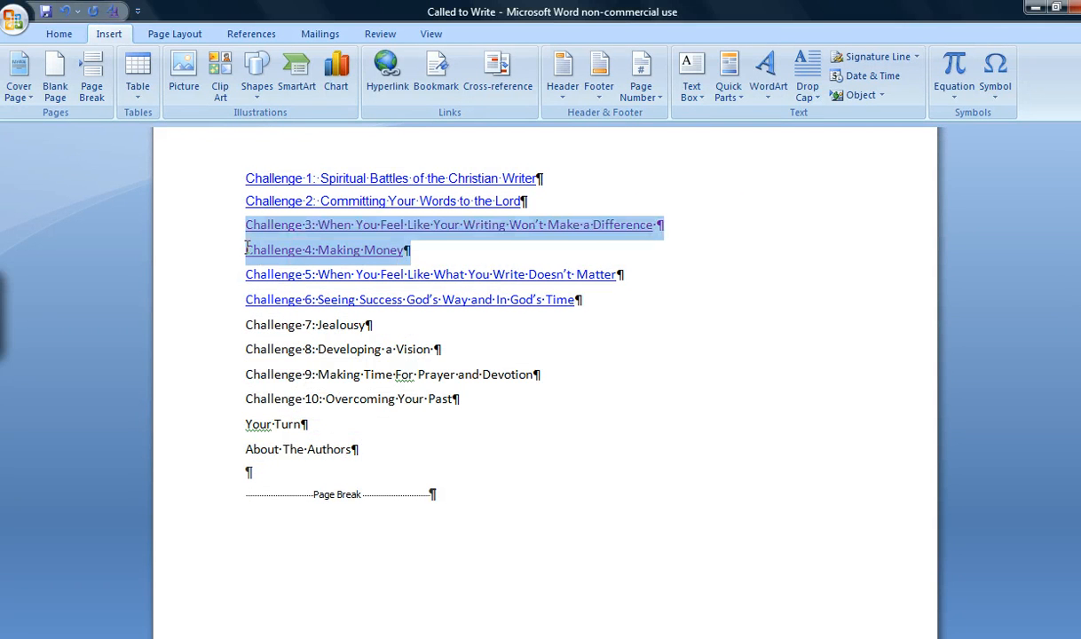
click(418, 254)
key(shift+Left)
key(shift+Left)
key(shift+Left)
key(shift+Left)
key(shift+Left)
key(shift+Left)
key(shift+Left)
key(shift+Left)
key(shift+Left)
key(shift+Left)
key(shift+Left)
key(shift+Left)
key(shift+Left)
key(shift+Left)
key(shift+Left)
key(shift+Left)
key(shift+Left)
key(shift+Left)
key(shift+Left)
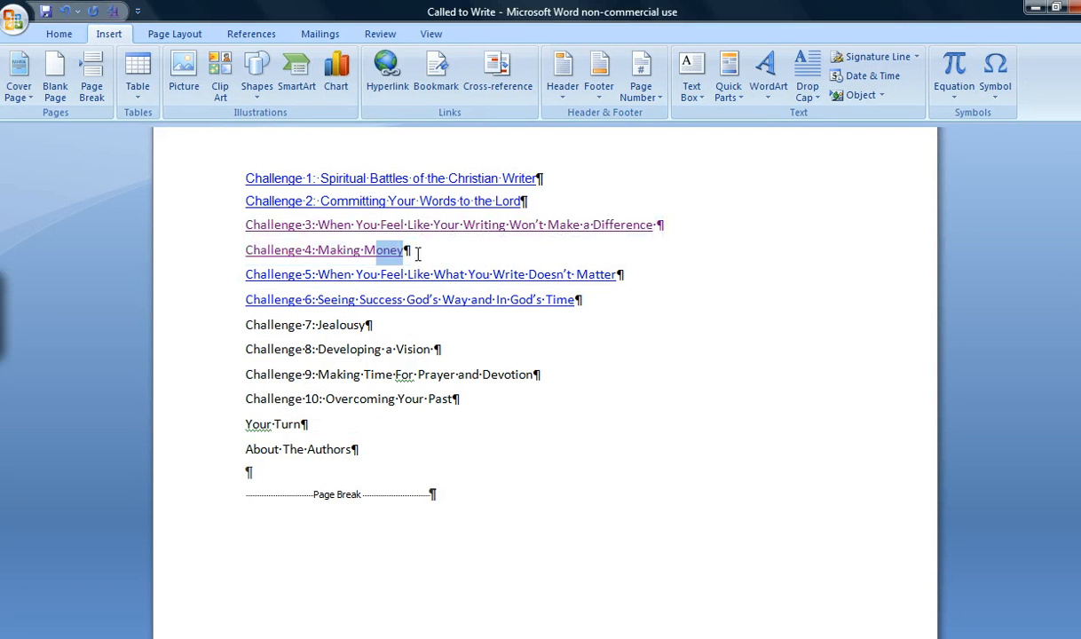
key(shift+Left)
key(shift+Left)
key(shift+Left)
key(shift+Left)
key(shift+Left)
key(shift+Left)
key(ctrl+k)
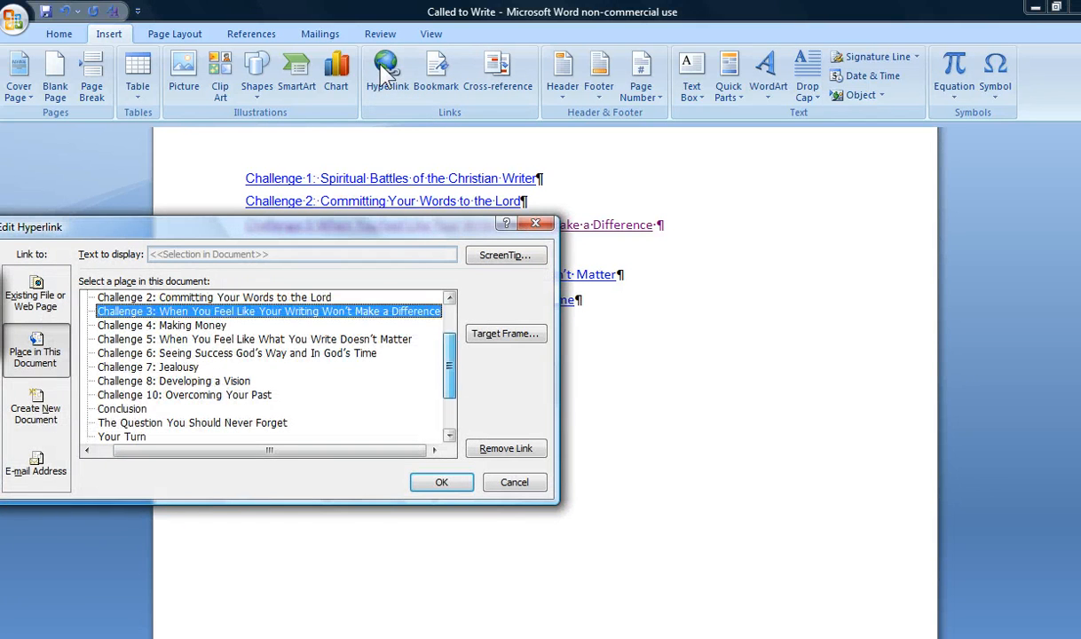
click(217, 324)
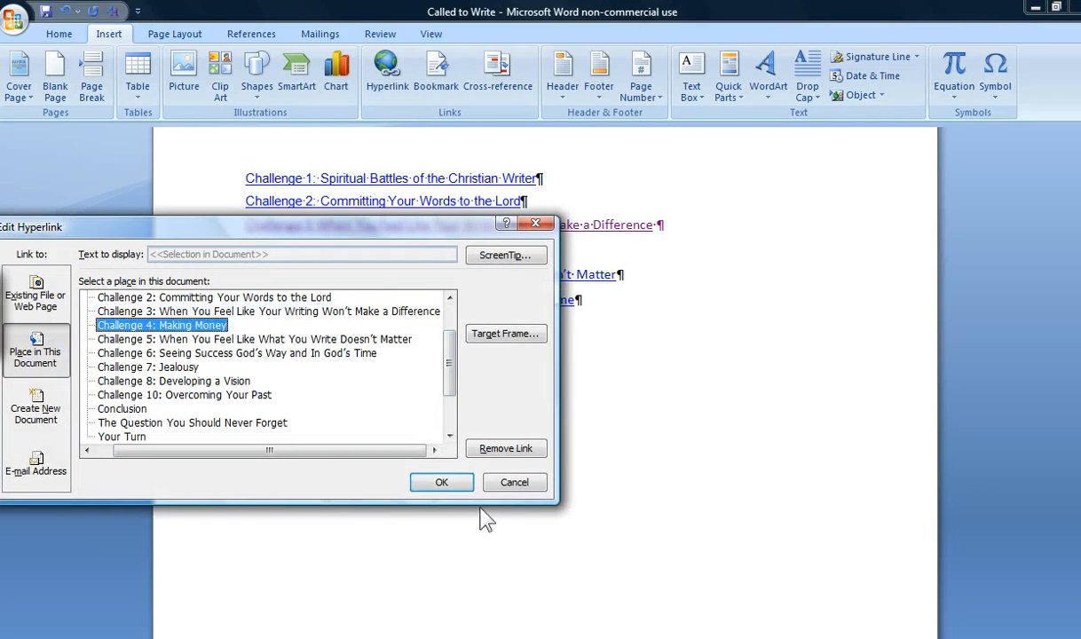
click(440, 484)
Hyperlink the Challenge 7 contents entry to the document heading "Challenge 7: Jealousy".
drag(243, 325, 372, 325)
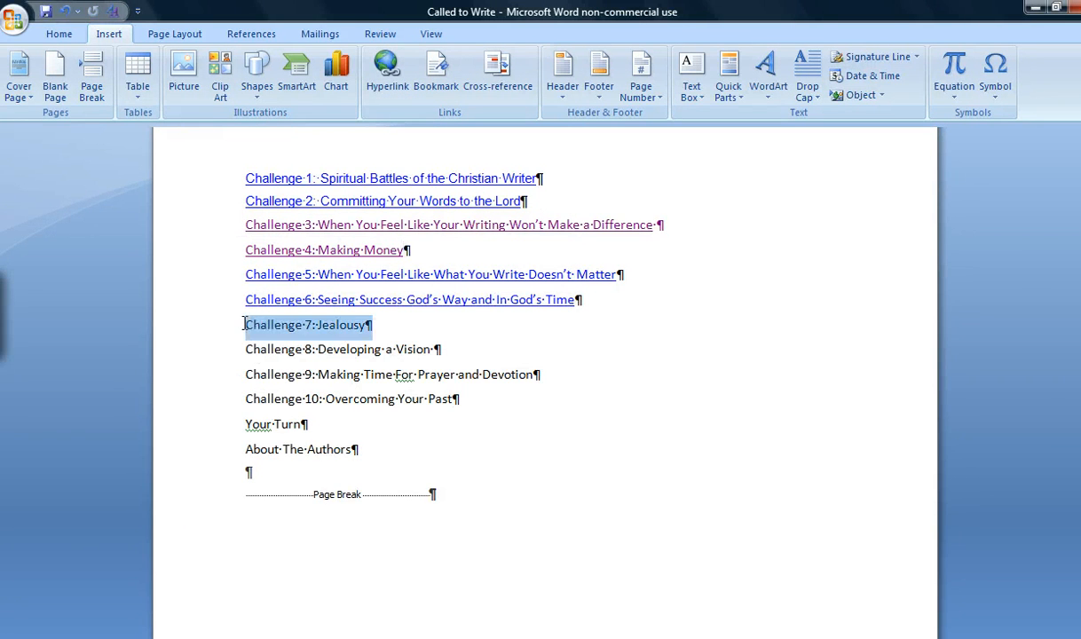
click(386, 75)
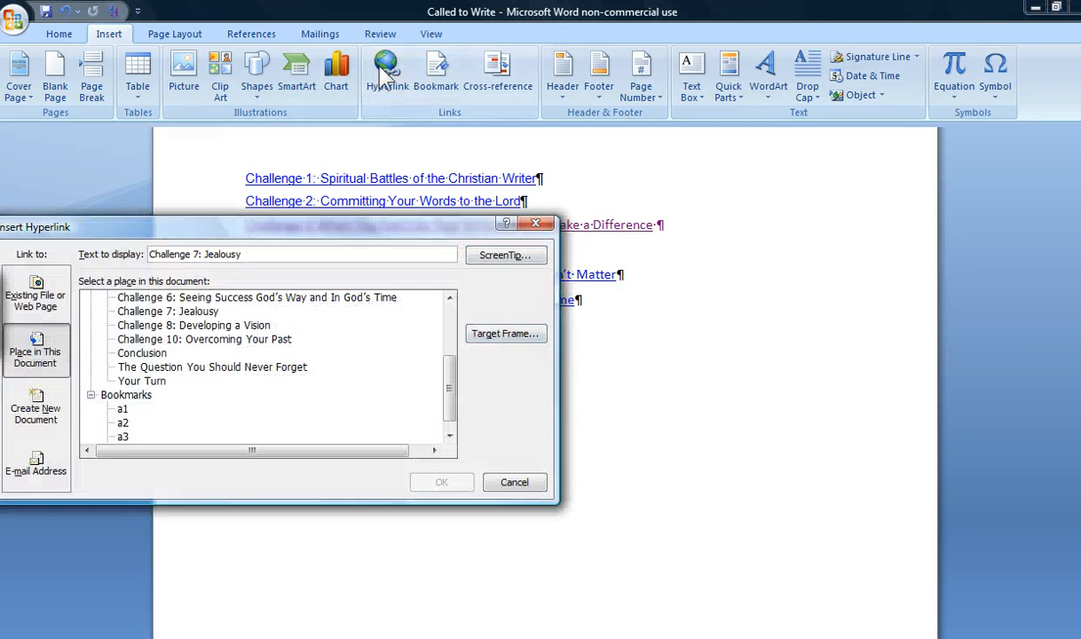
click(174, 314)
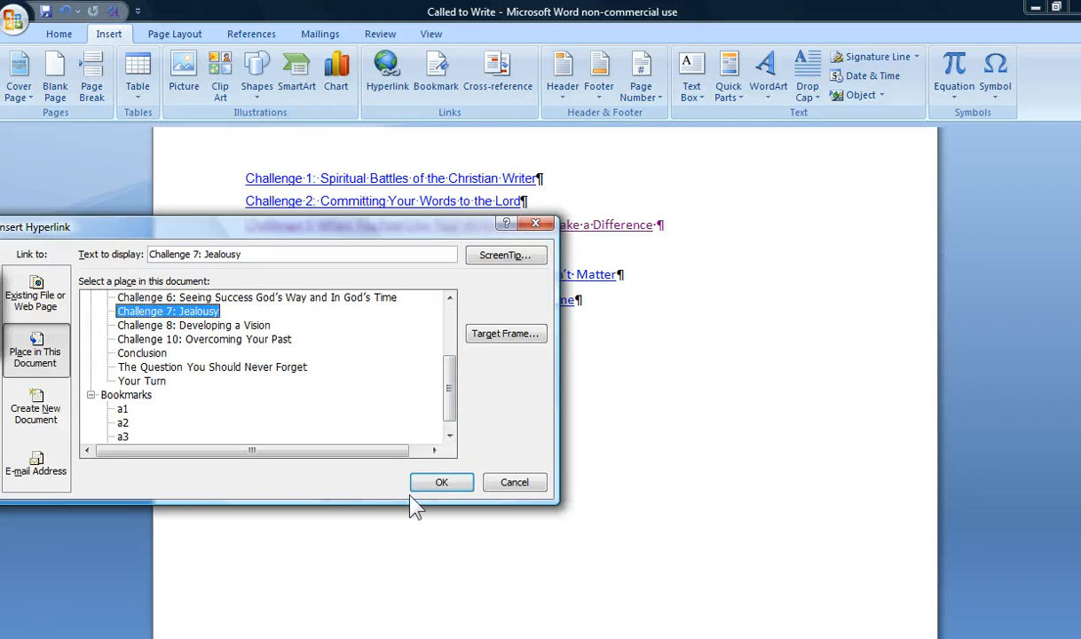
click(424, 482)
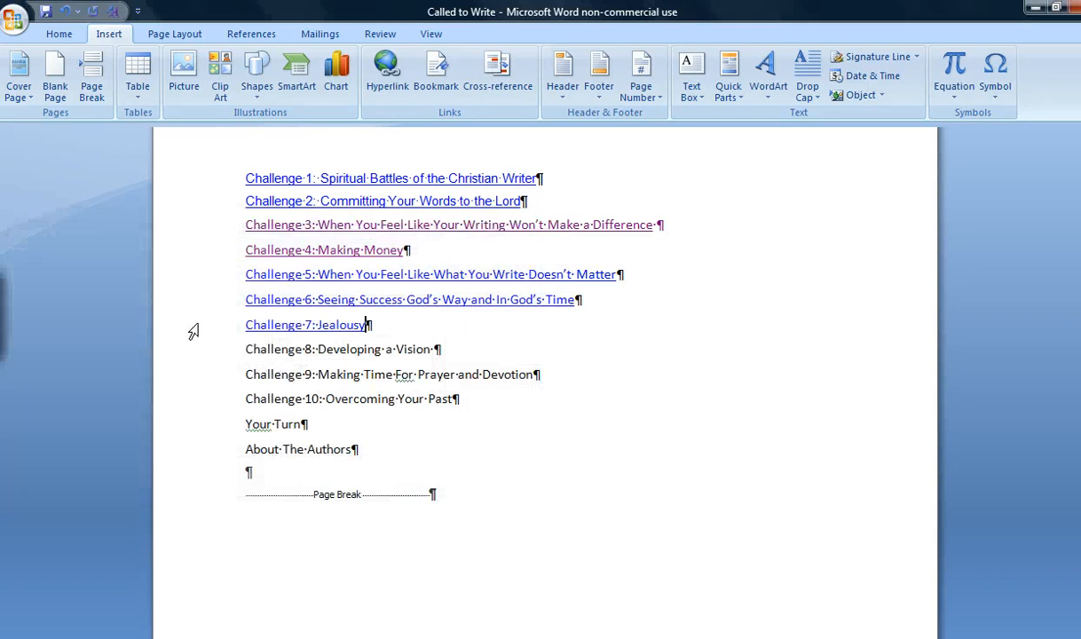
Hyperlink the Challenge 8 contents entry to the document heading "Challenge 8: Developing a Vision".
drag(244, 350, 441, 350)
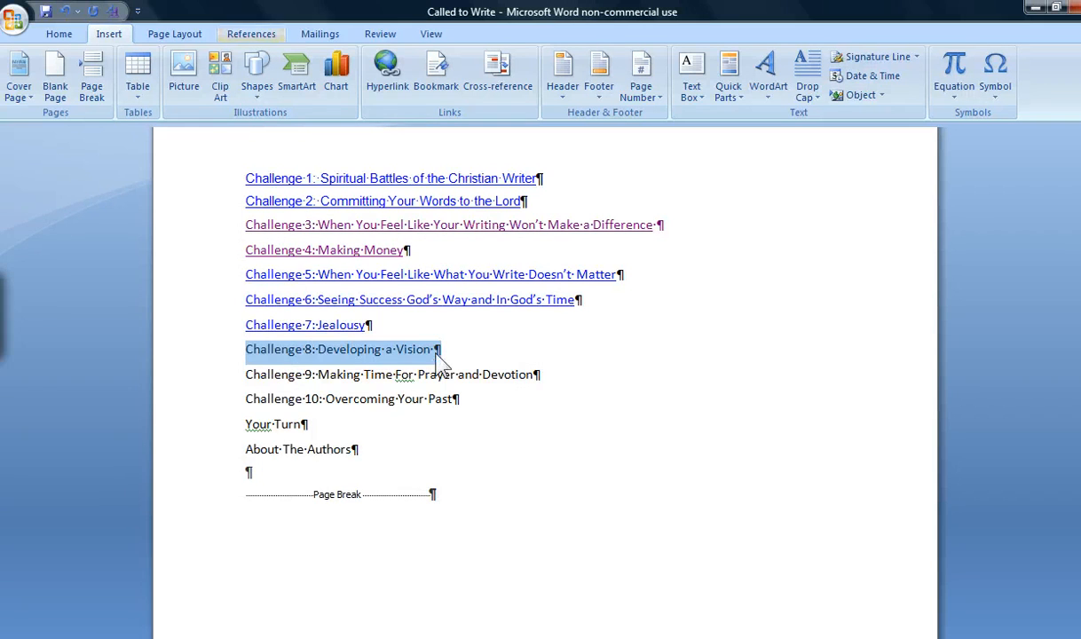
click(388, 76)
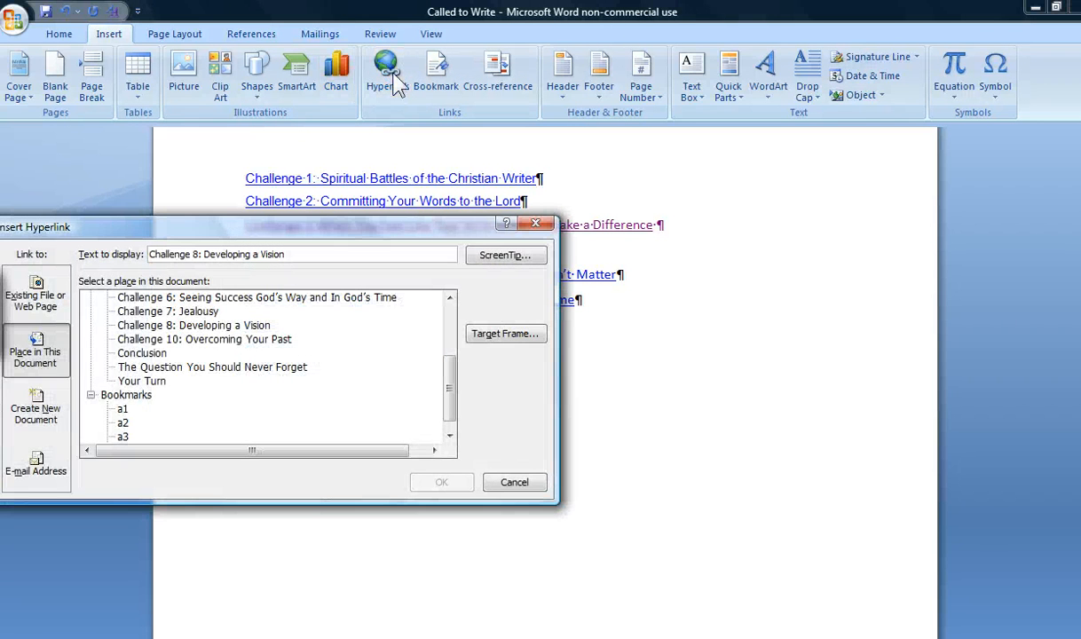
click(133, 325)
click(435, 482)
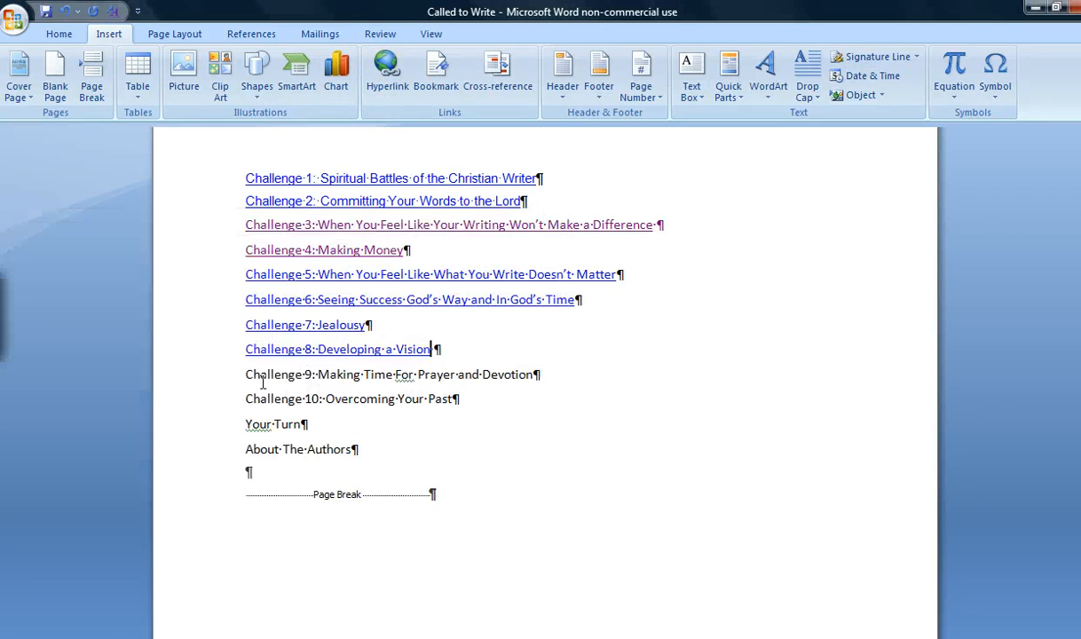
drag(245, 375, 539, 376)
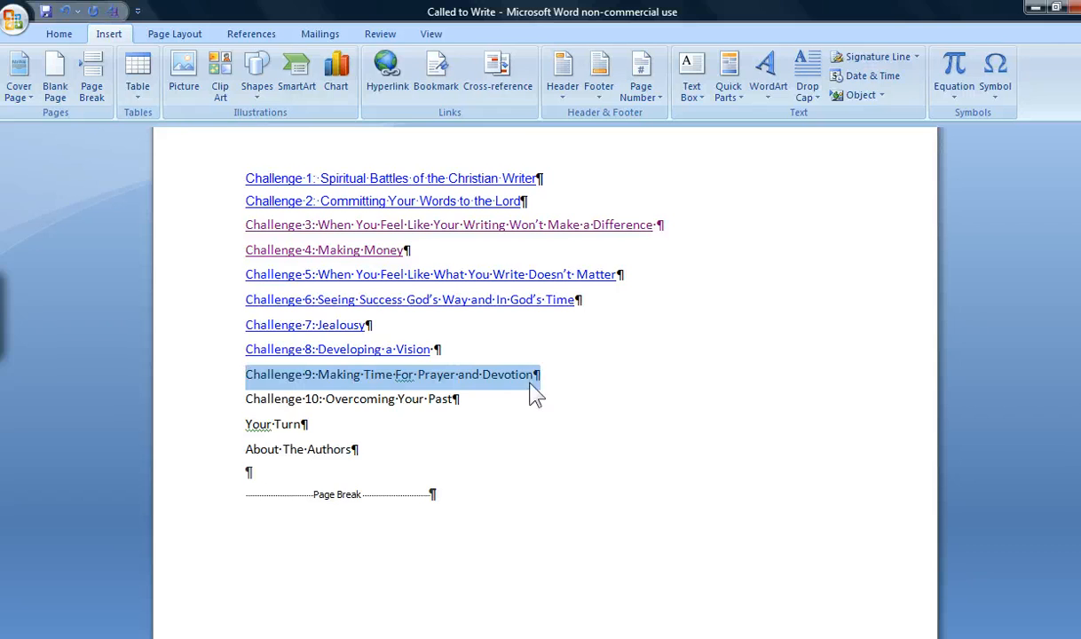
click(388, 76)
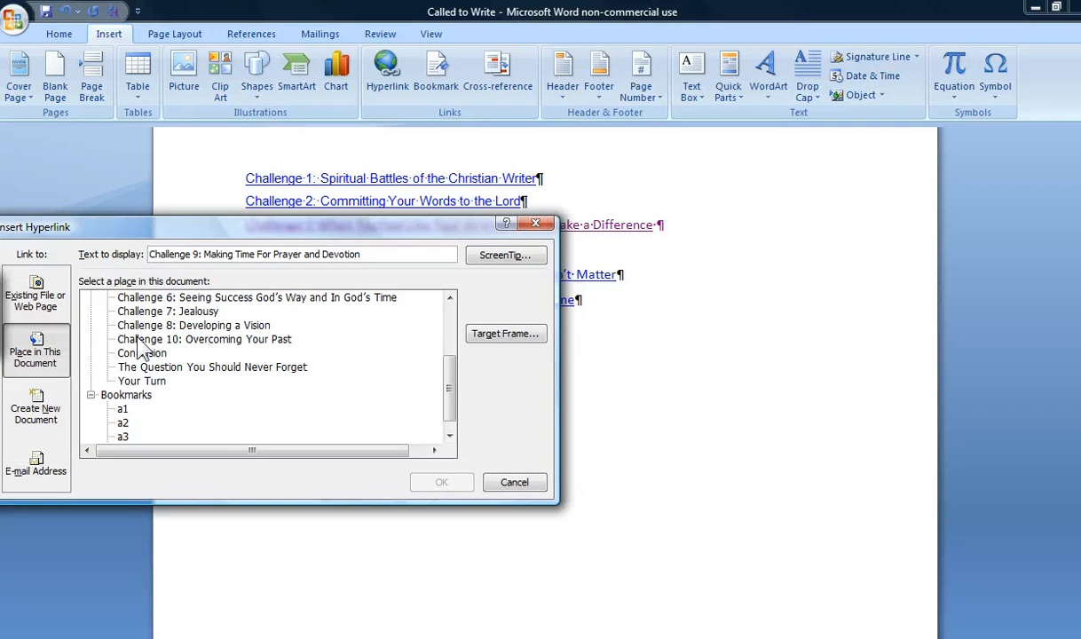
click(515, 483)
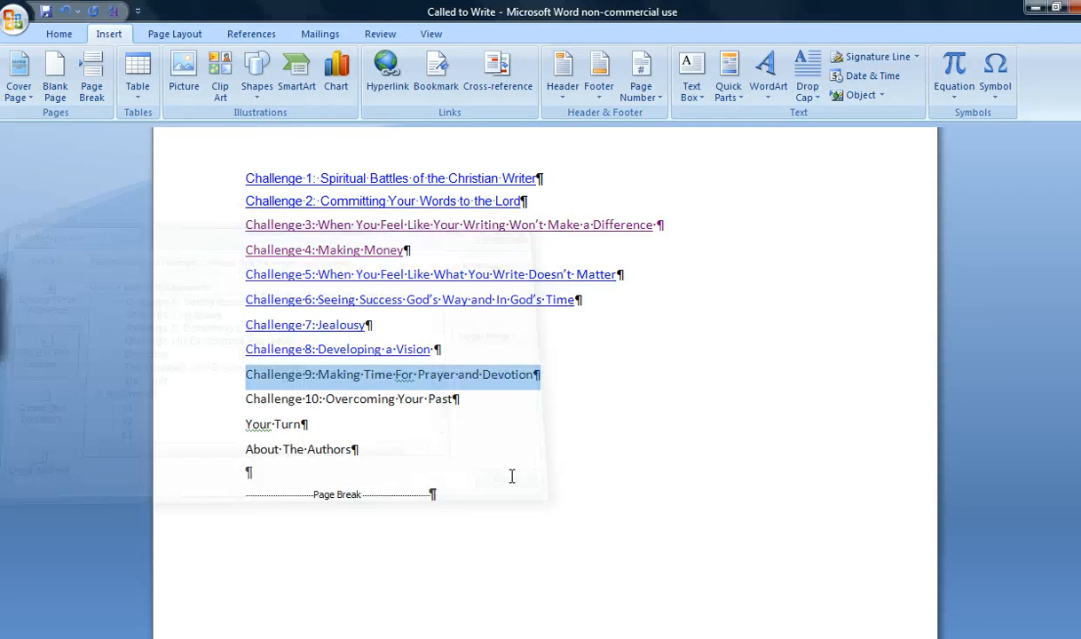
Insert a page break before the "Section 9???????" line that follows the Challenge 8 chapter text.
scroll(545, 382, down, 5)
drag(1080, 173, 1080, 203)
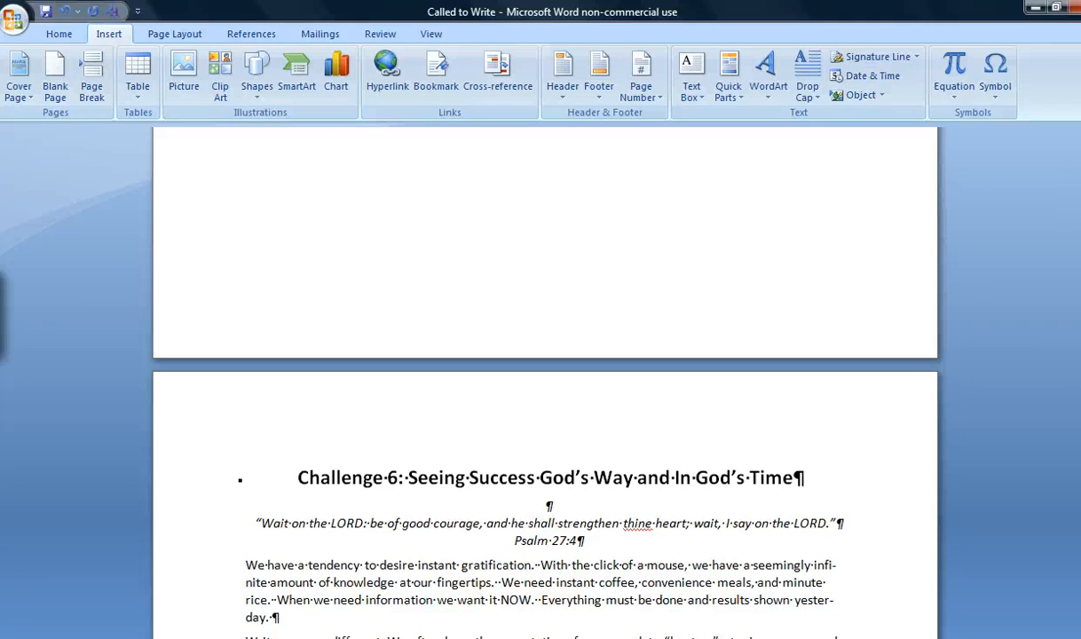
drag(1080, 357, 1080, 368)
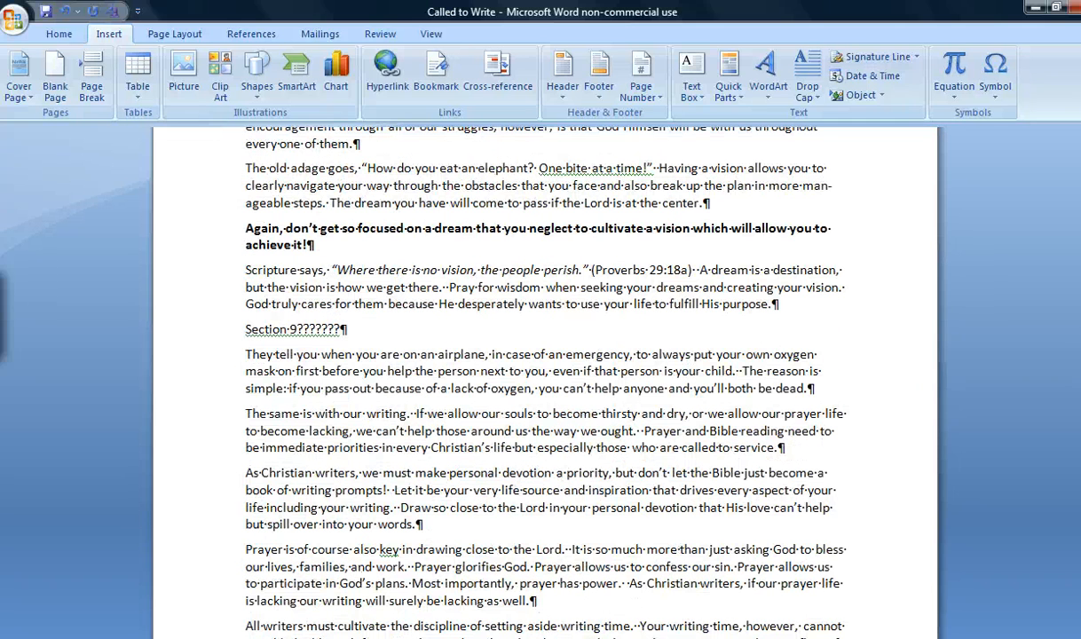
click(242, 330)
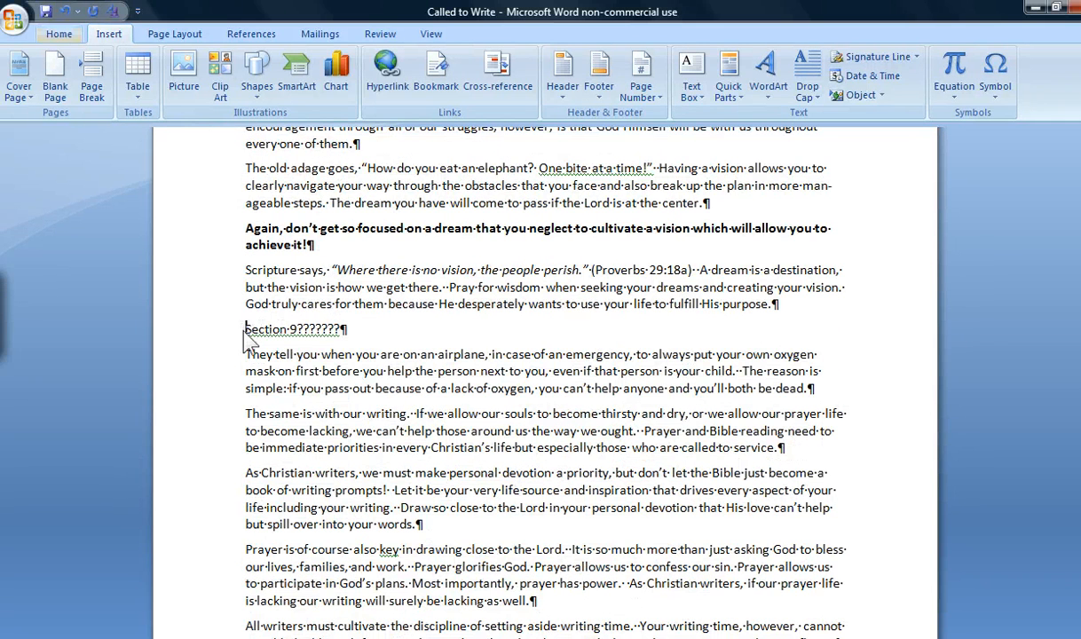
click(92, 71)
scroll(430, 337, down, 4)
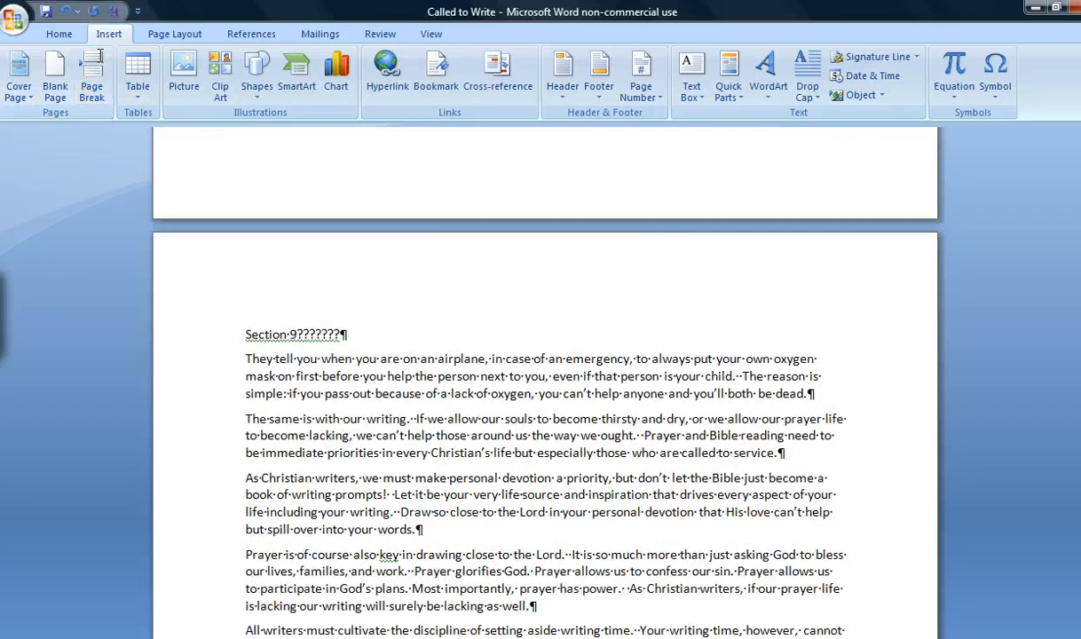